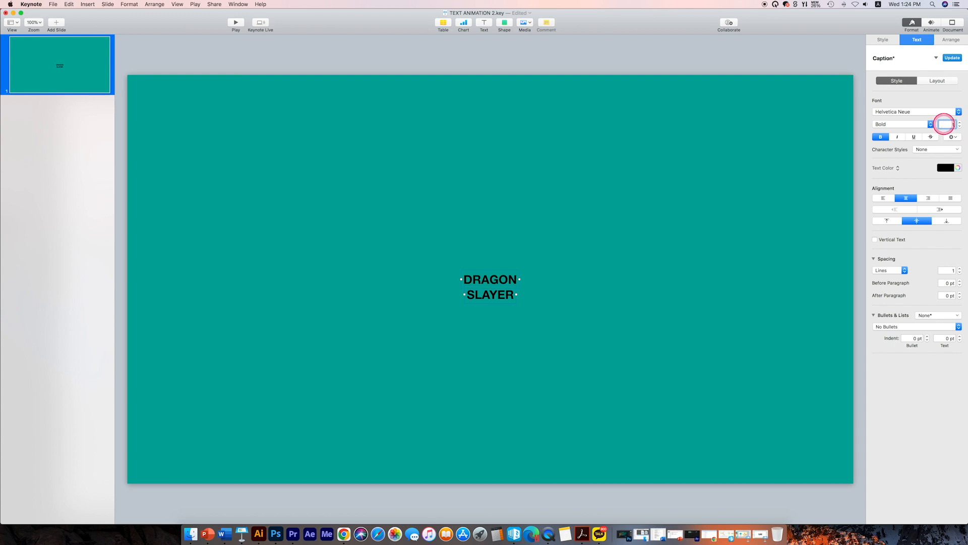
Set both title words, DRAGON and SLAYER, to 150 pt and colour their text white
text(150)
key(Return)
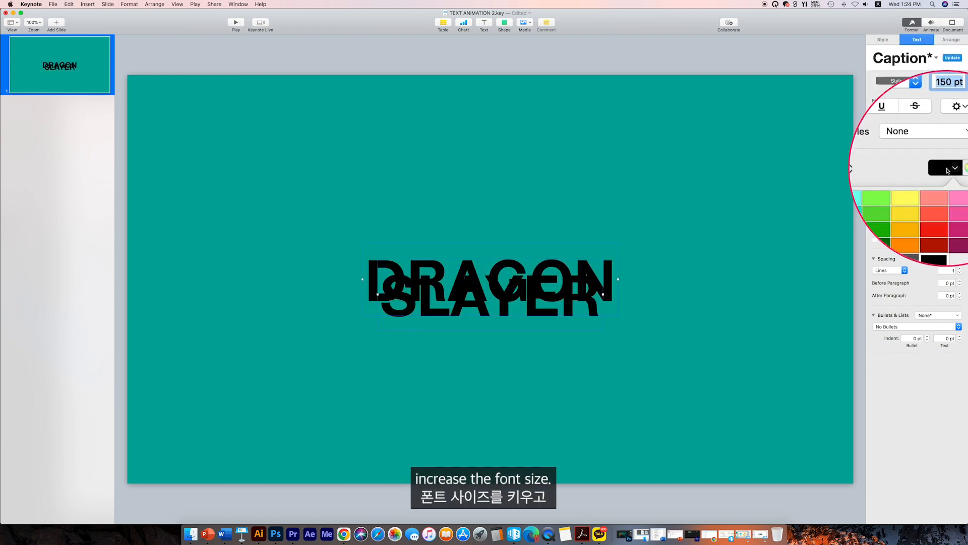
click(947, 170)
click(886, 212)
Separate the overlapping title words vertically so that SLAYER sits directly beneath DRAGON
drag(583, 277, 583, 314)
drag(634, 268, 576, 310)
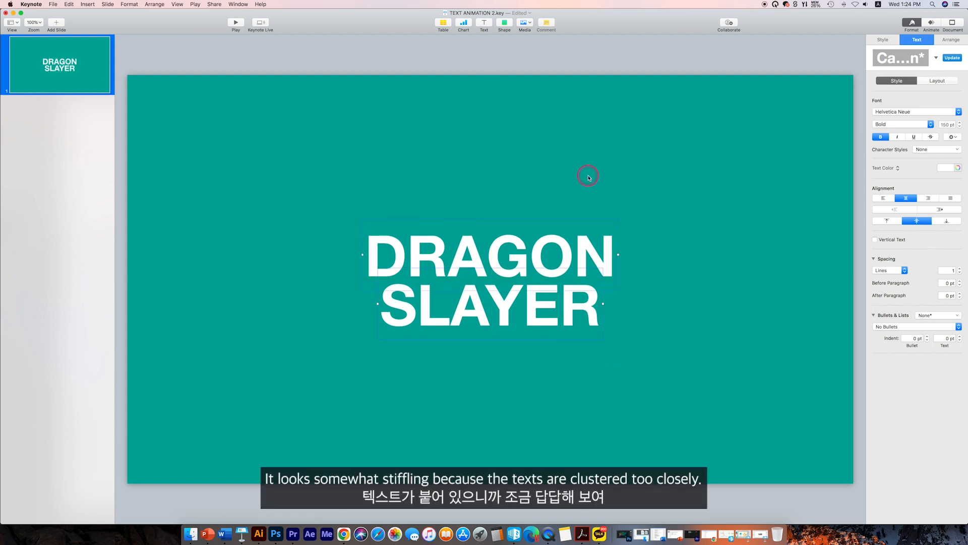
click(552, 189)
click(443, 273)
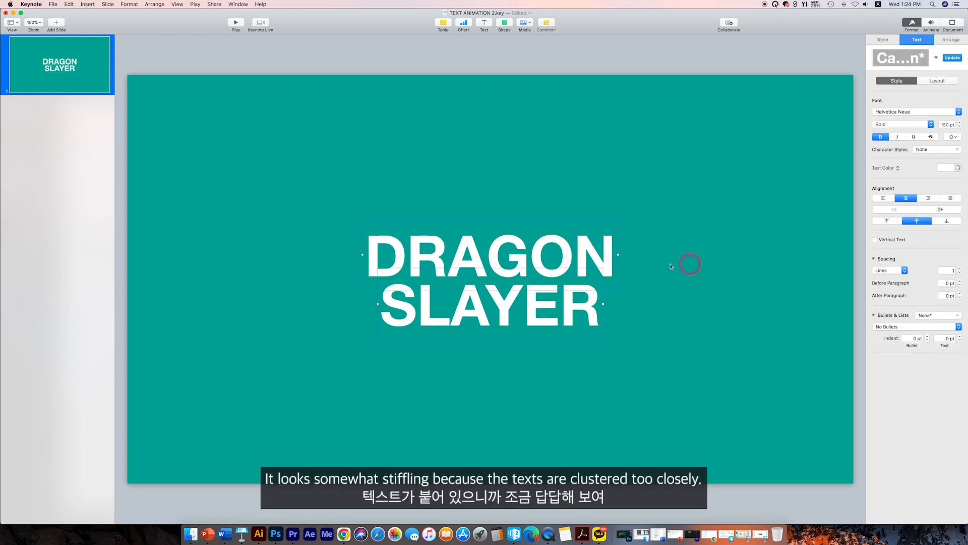
Spread out the letters of DRAGON by inserting spaces between them
click(409, 254)
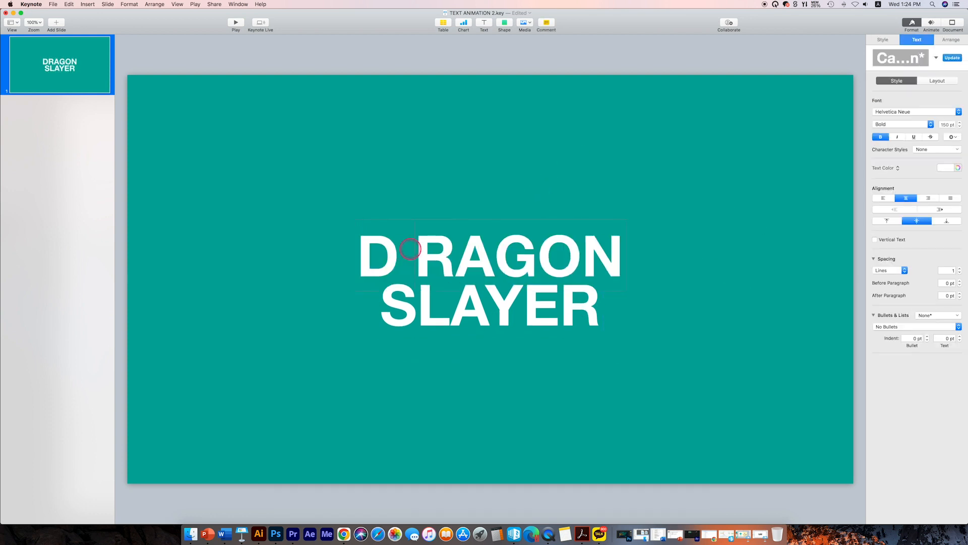
click(468, 251)
click(521, 251)
click(576, 251)
click(626, 249)
Spread out the letters of SLAYER with spaces to match the line above
double_click(410, 305)
click(411, 305)
click(456, 304)
click(533, 309)
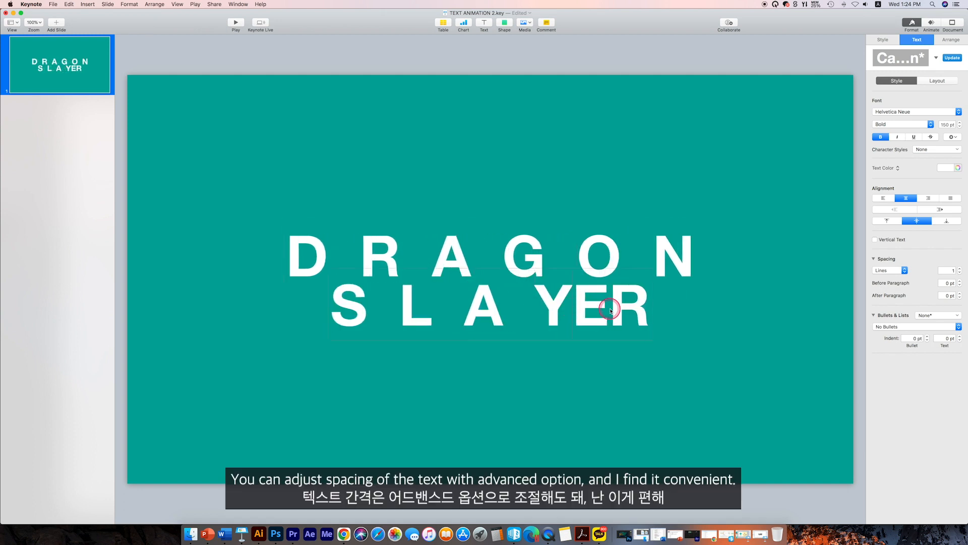
click(572, 305)
click(625, 305)
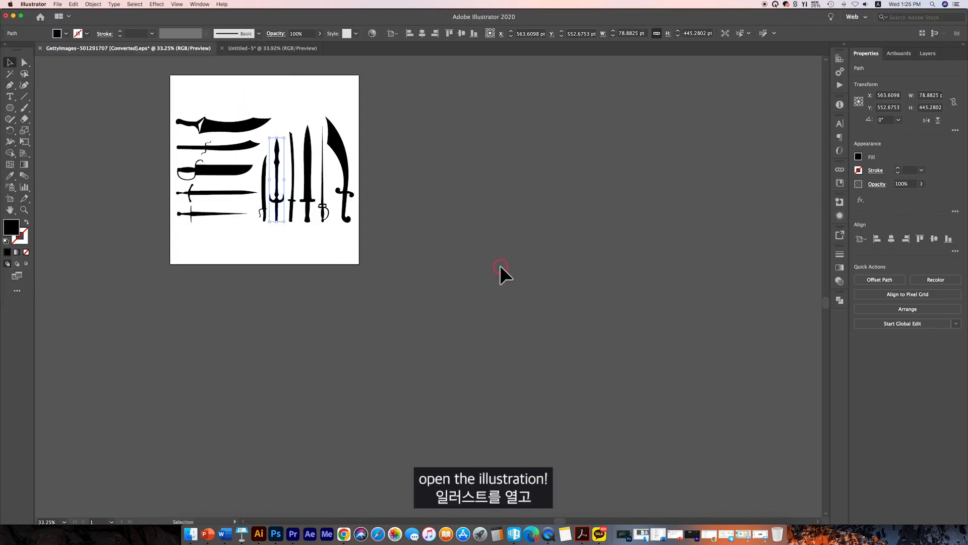
Copy the vertical sword with the curved crescent guard from the Illustrator artwork and paste it onto the Keynote slide
click(501, 267)
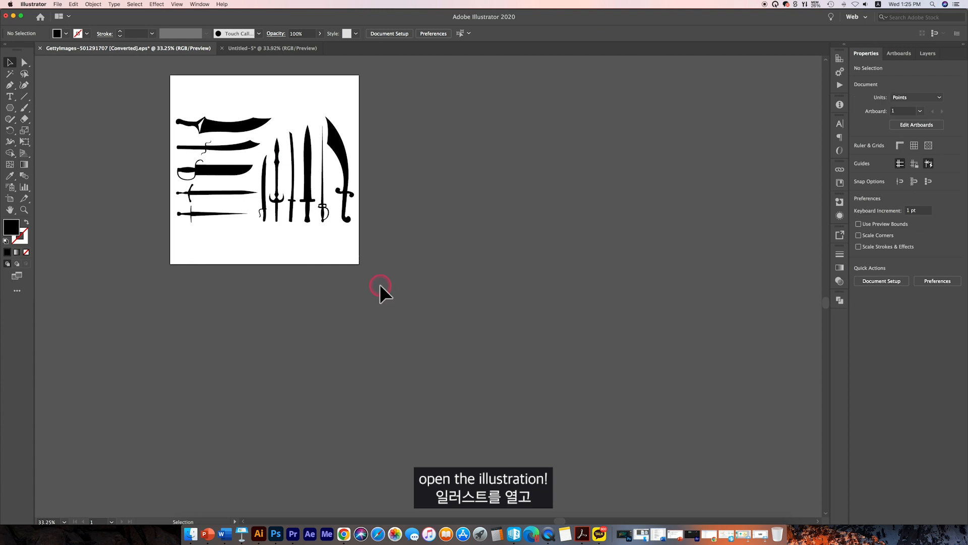
click(276, 194)
click(220, 193)
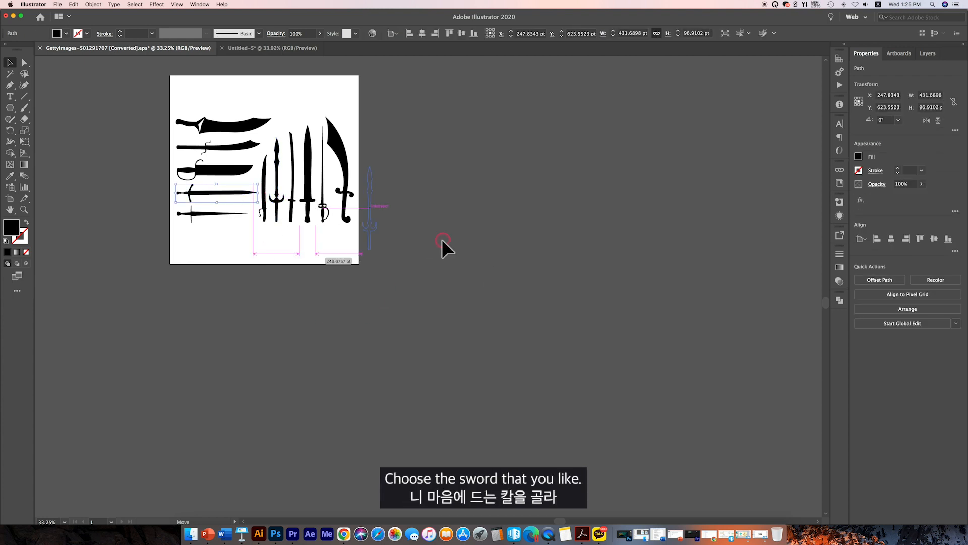
key(super+c)
click(242, 534)
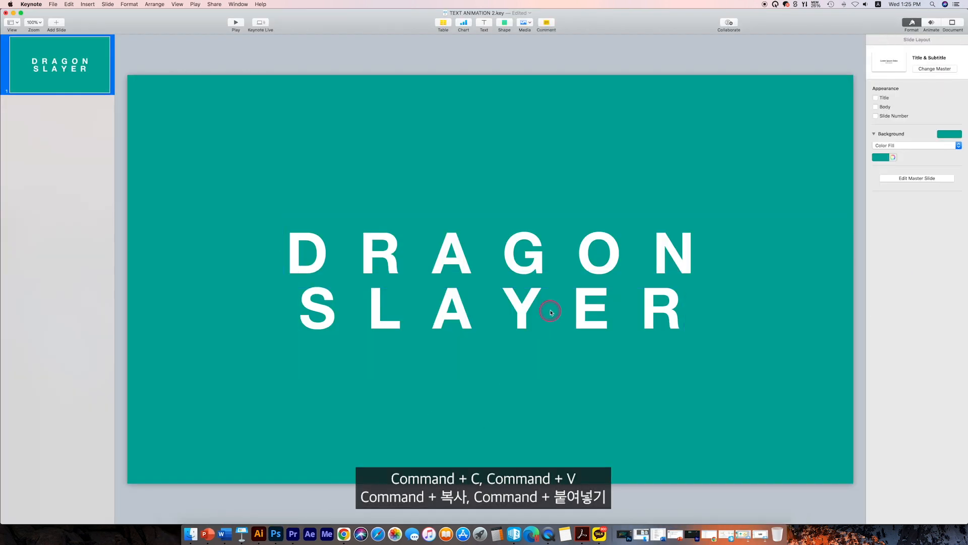
key(super+v)
Rotate the sword to 135°, place it diagonally across the O of DRAGON and shrink it slightly
drag(504, 197, 387, 374)
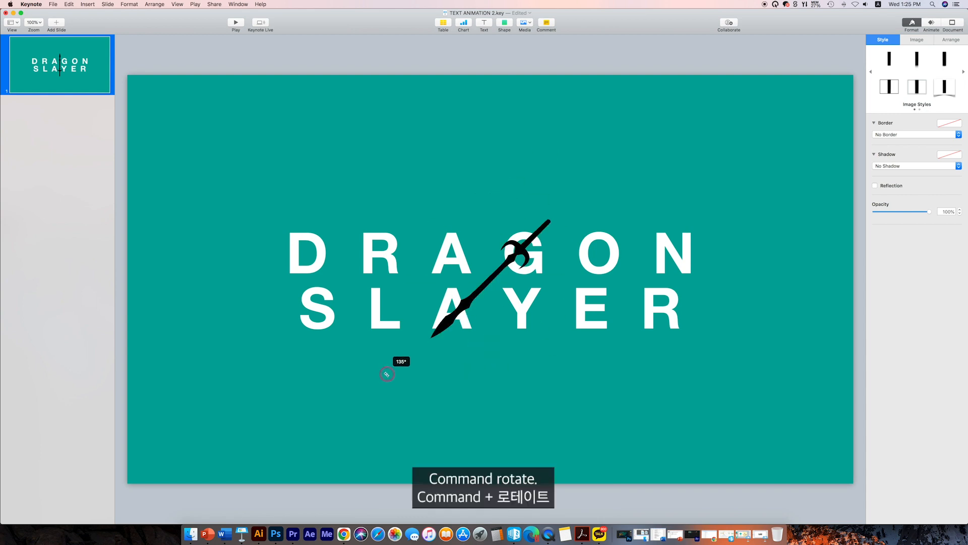
drag(522, 252, 630, 226)
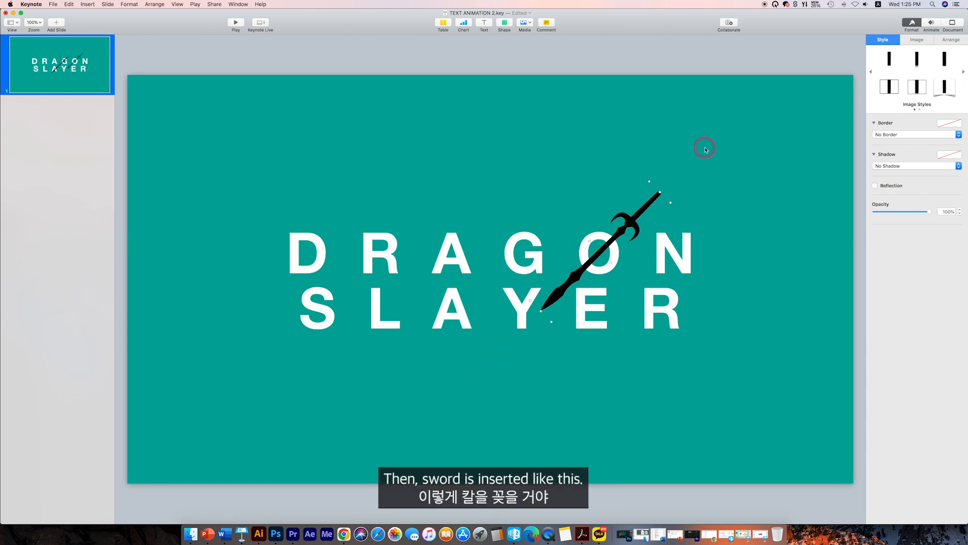
click(722, 142)
click(636, 225)
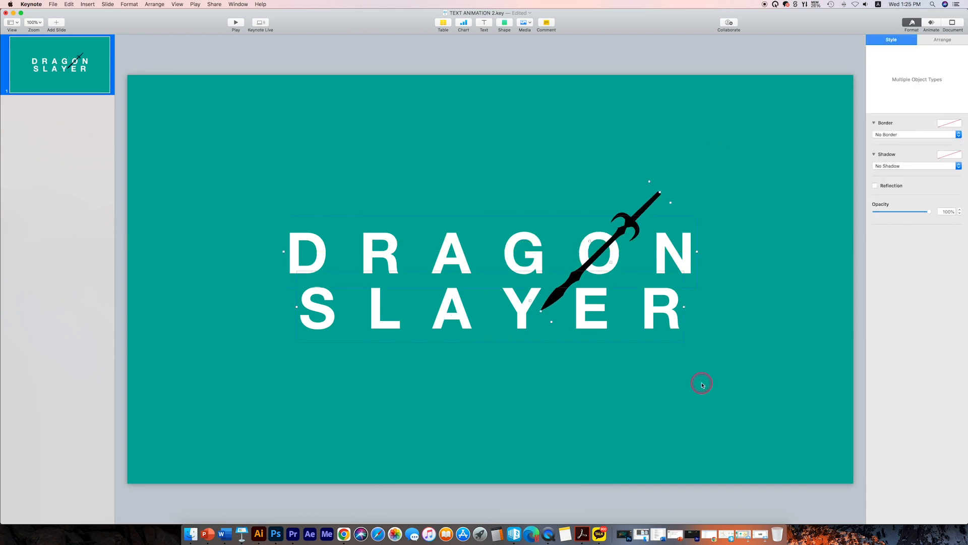
drag(657, 194, 652, 201)
Change the font of both title words to Georgia Regular
click(448, 314)
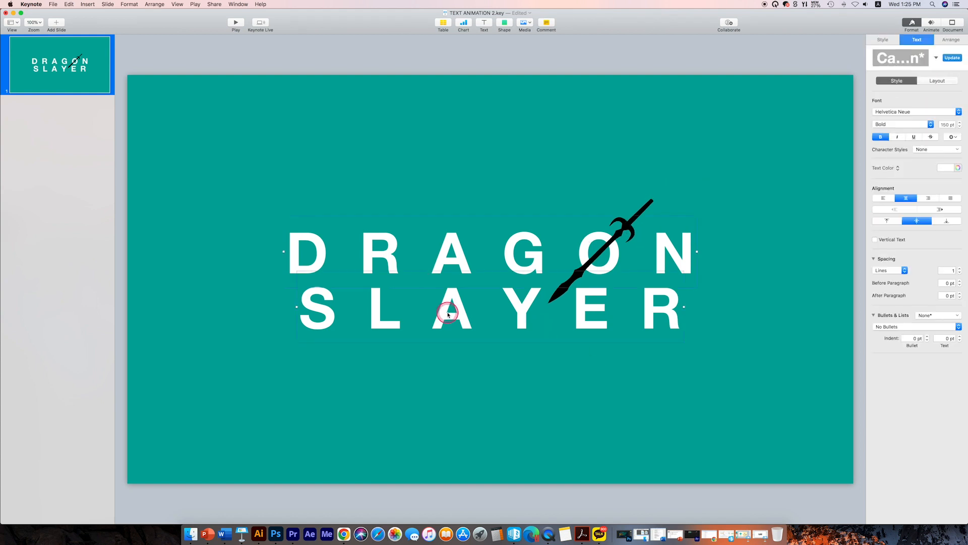
click(877, 111)
scroll(883, 129, up, 5)
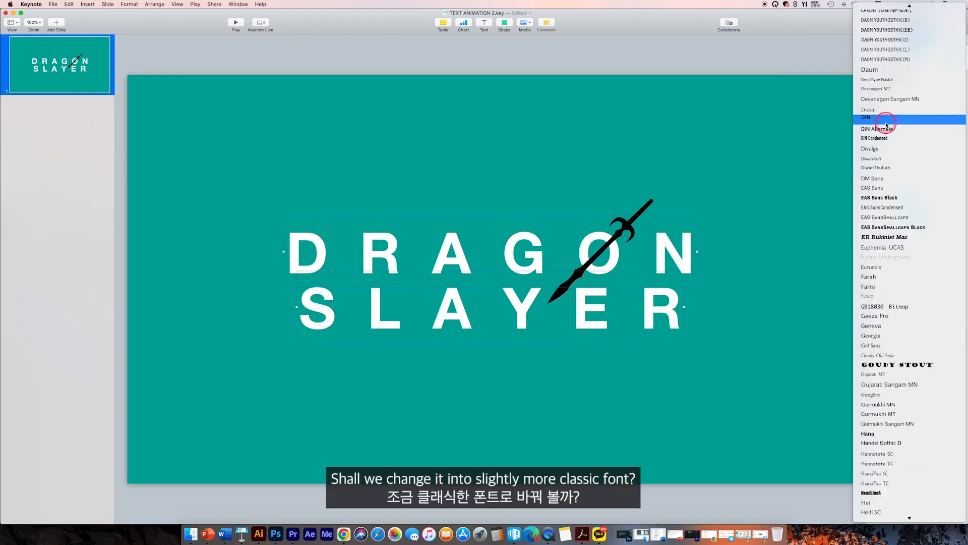
click(877, 9)
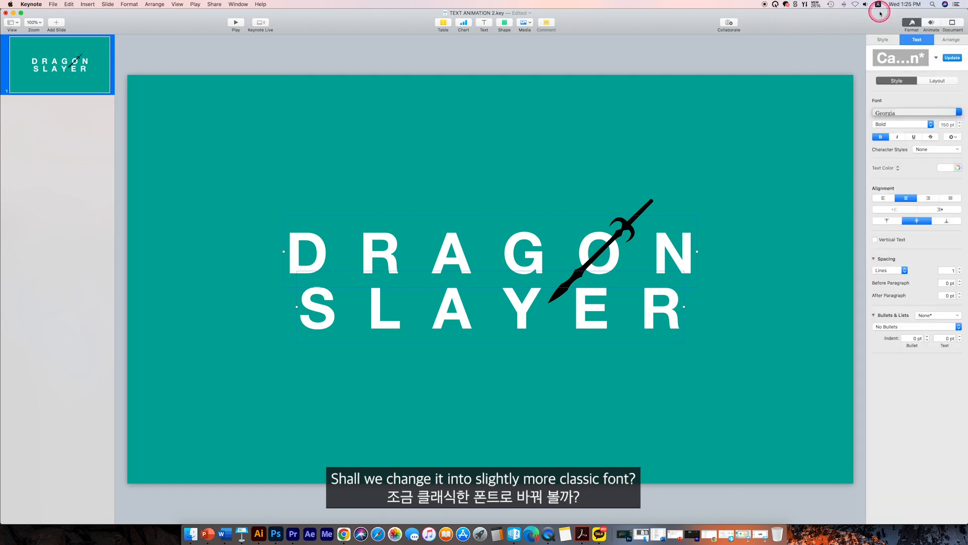
click(880, 137)
click(737, 335)
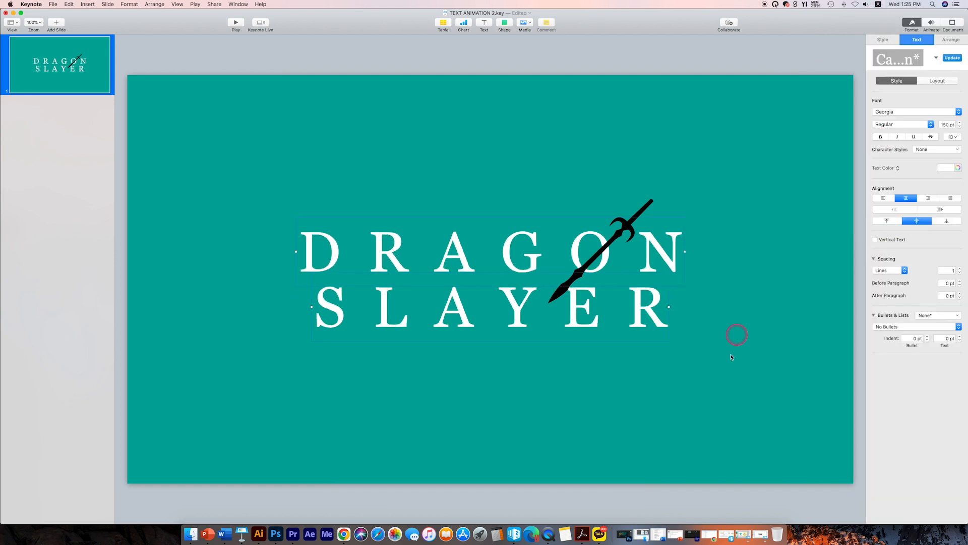
Widen the gaps between the letters of both title words with additional spaces
double_click(364, 255)
click(435, 253)
click(515, 252)
click(582, 253)
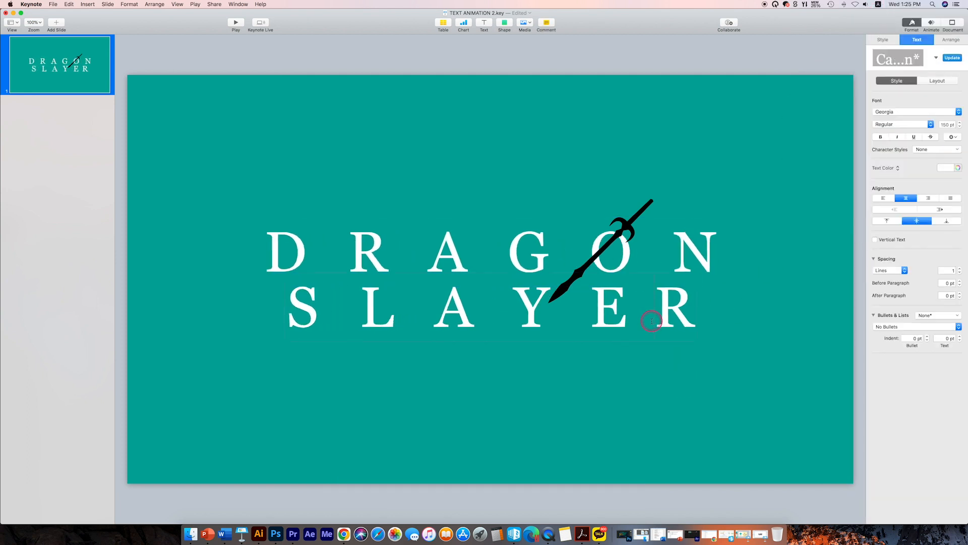
Nudge DRAGON up slightly and reposition the sword so it crosses the middle of the O
shift+click(529, 265)
drag(529, 265, 529, 260)
click(657, 213)
drag(625, 229, 635, 225)
click(765, 162)
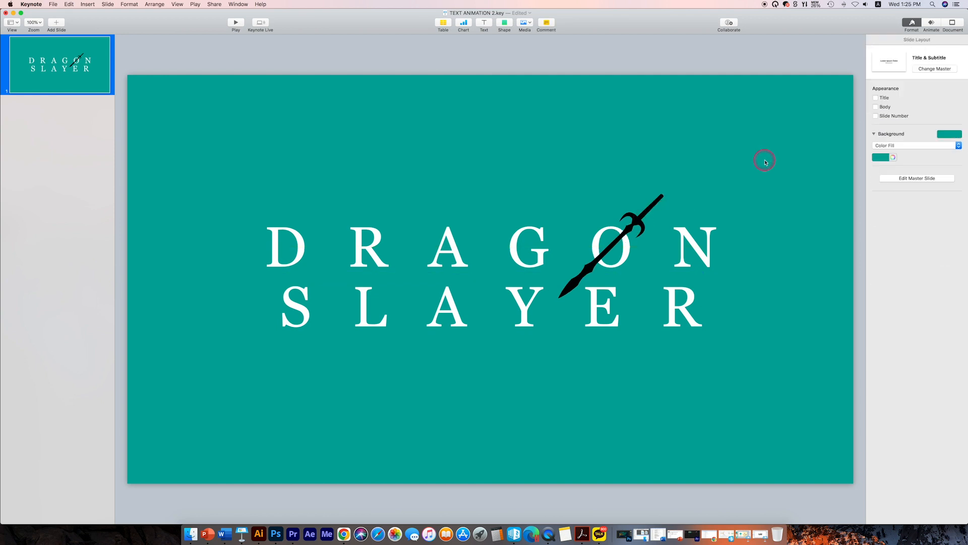
drag(639, 221, 643, 220)
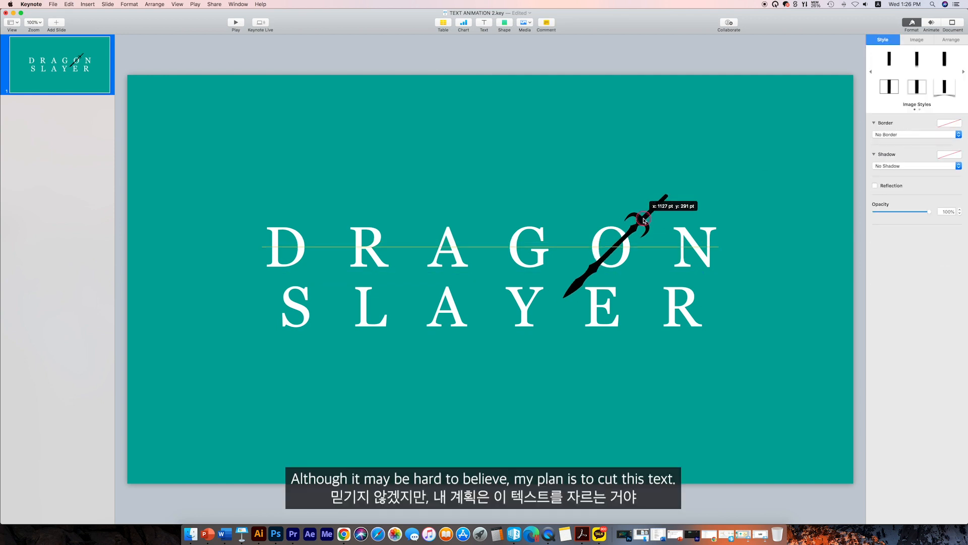
Duplicate the slide and, on the copy, move the sword to the right of the title, clear of the O
click(597, 248)
double_click(624, 261)
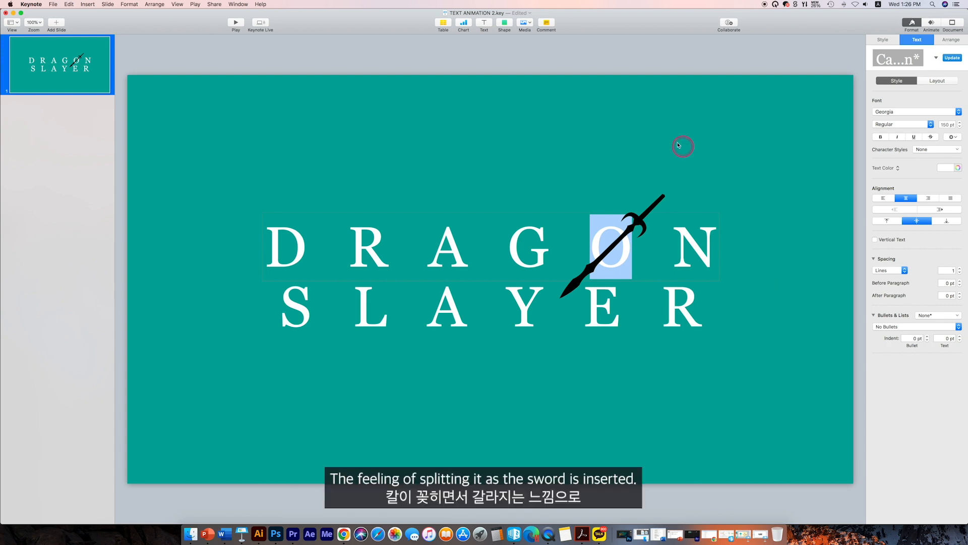
key(super+d)
drag(640, 222, 787, 222)
Insert a circle shape above the O and fill it with yellow
click(504, 24)
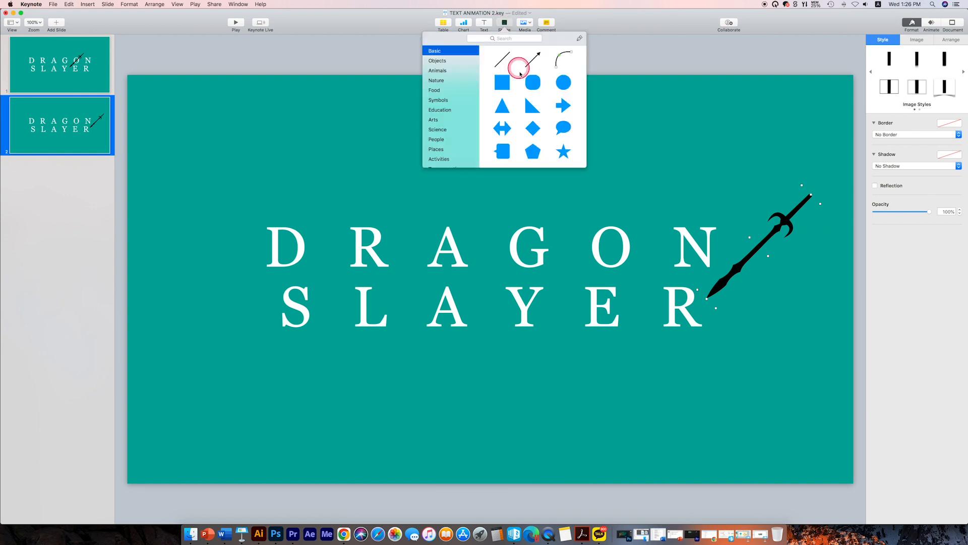
drag(574, 171, 630, 213)
click(883, 41)
click(885, 144)
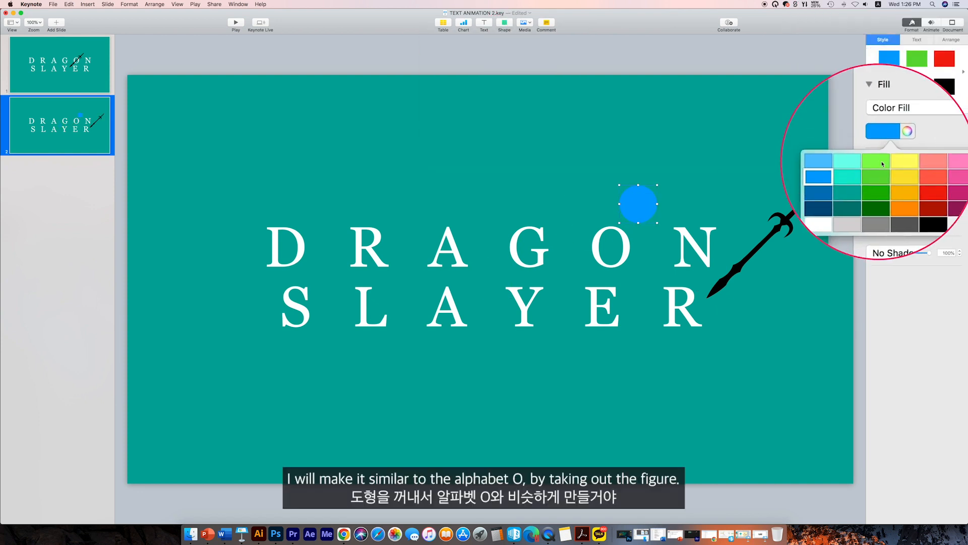
click(888, 164)
Fit the yellow circle to the outline of the O and make a narrower oval copy matching the letter's inner opening
drag(631, 211, 611, 252)
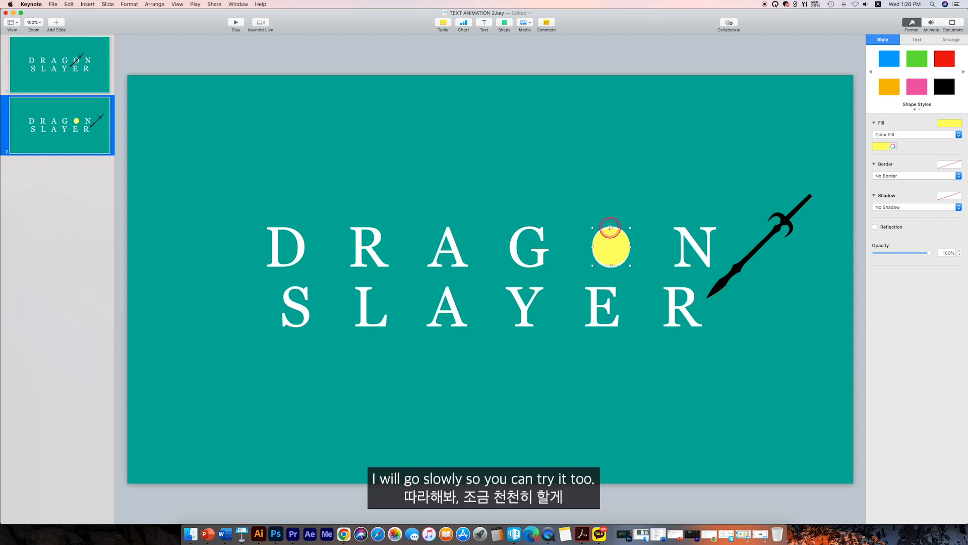
drag(611, 233, 613, 234)
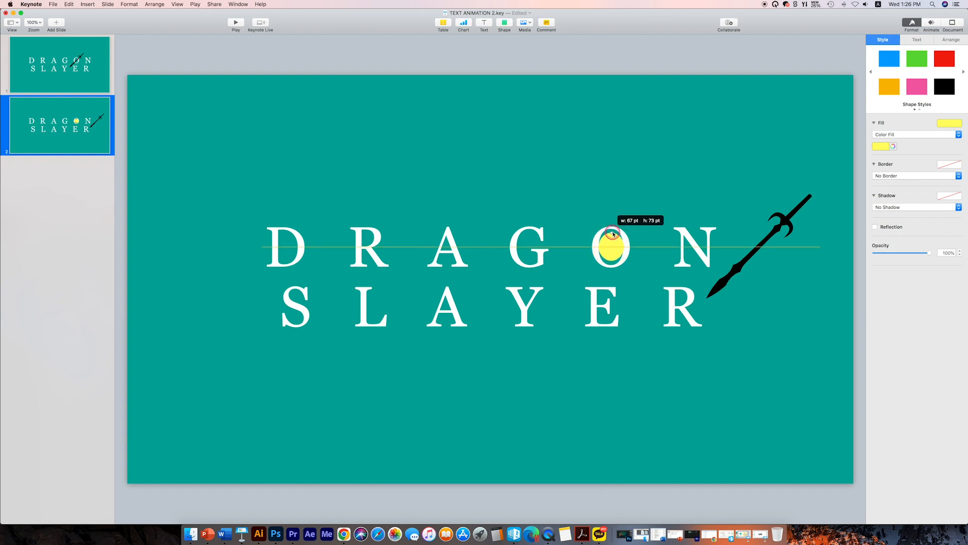
click(658, 192)
drag(624, 246, 629, 247)
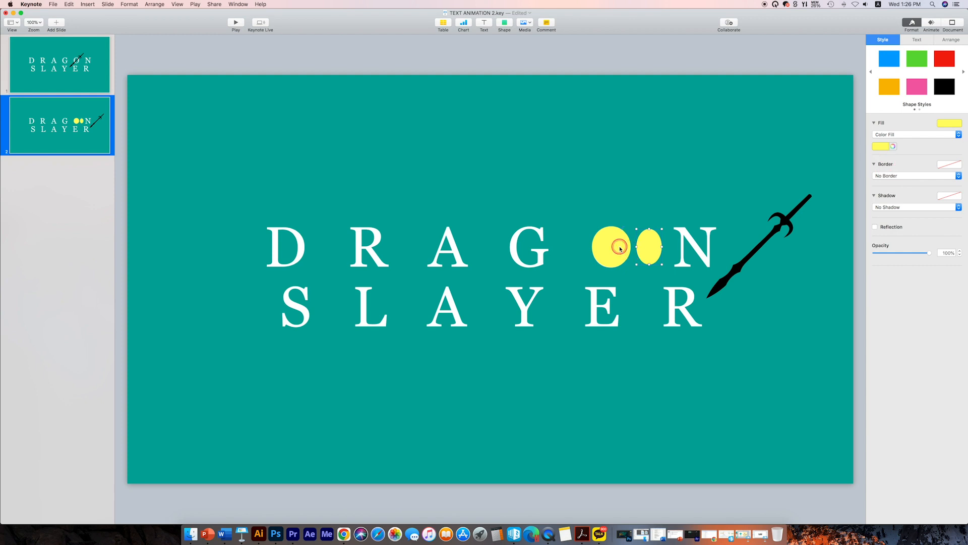
Move both yellow ovals above the title and align them to each other's center
key(shift+Up)
key(shift+Up)
key(shift+Up)
key(shift+Up)
key(shift+Up)
key(shift+Up)
key(shift+Up)
key(shift+Up)
key(shift+Up)
key(shift+Up)
key(shift+Up)
key(shift+Up)
key(shift+Up)
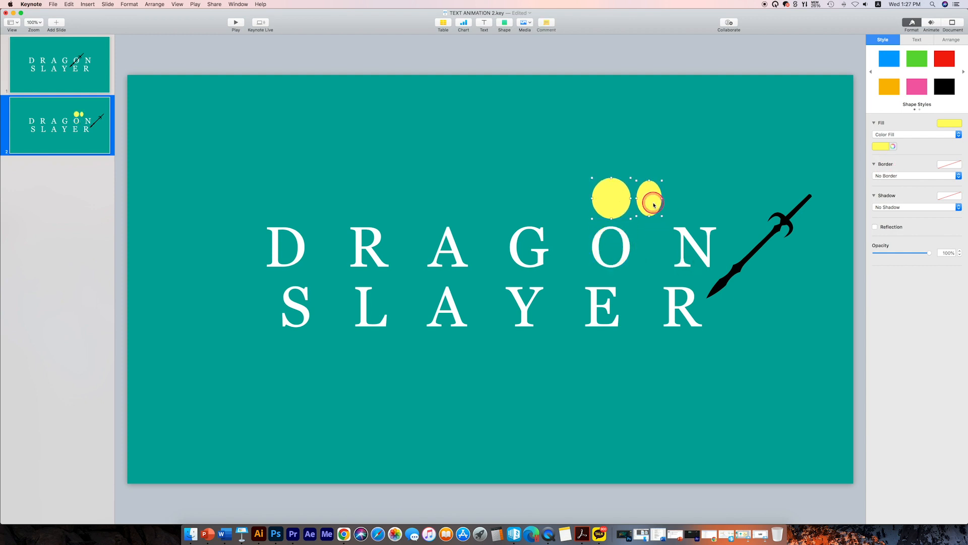
right_click(653, 204)
mouse_move(678, 242)
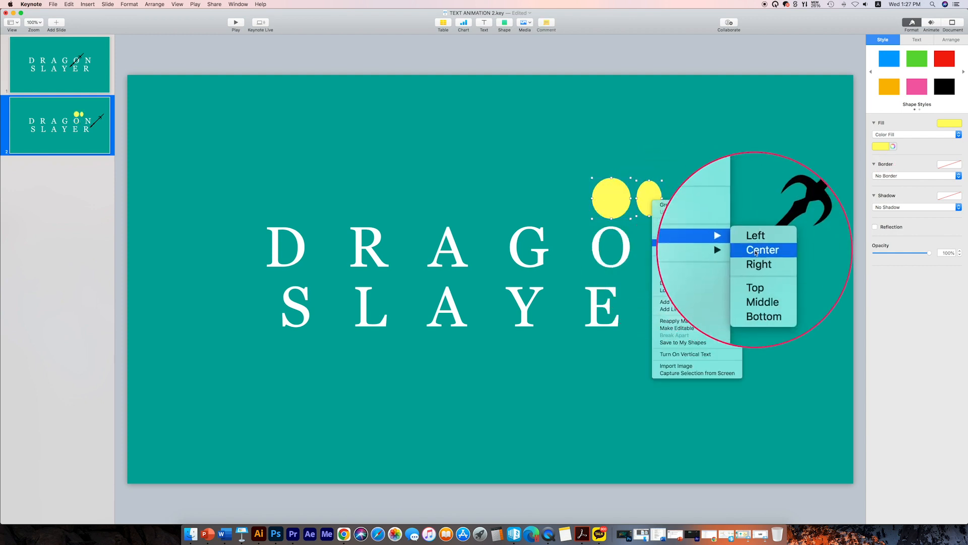
click(756, 248)
click(692, 180)
Fill the smaller inner oval with dark gray
click(627, 198)
click(881, 148)
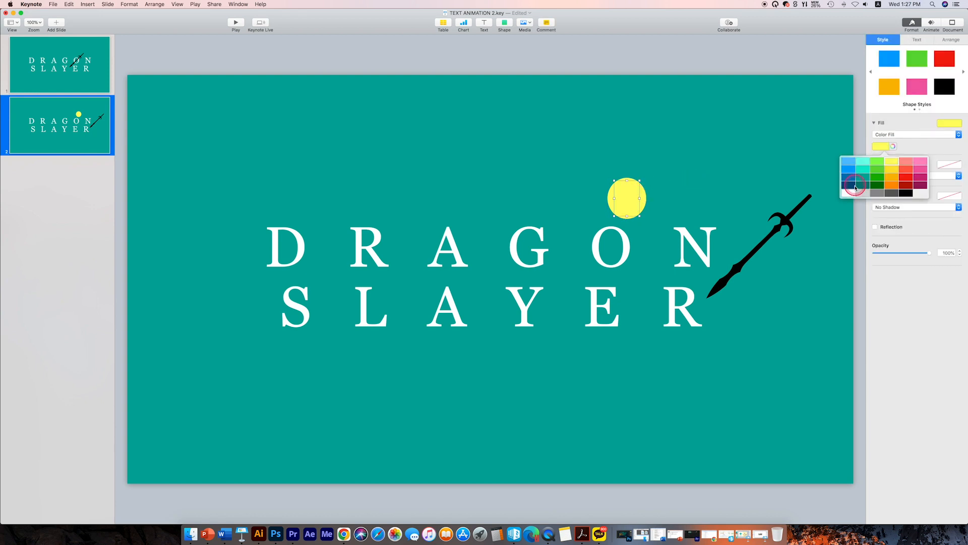
click(853, 193)
click(605, 180)
click(627, 197)
click(882, 148)
click(899, 194)
Place the stacked ovals over the letter O and apply Exclude to cut the inner oval out
drag(578, 158, 639, 209)
drag(625, 198, 613, 246)
click(632, 174)
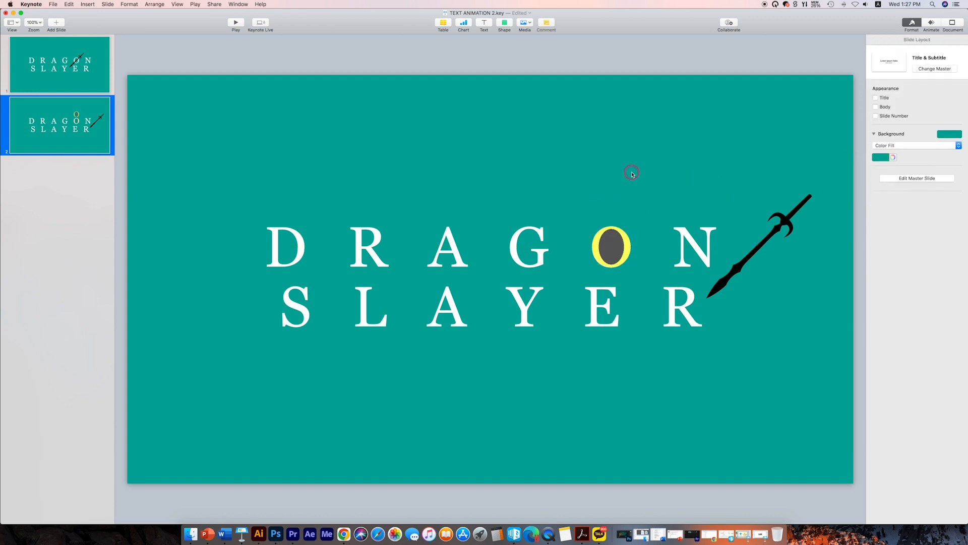
click(611, 260)
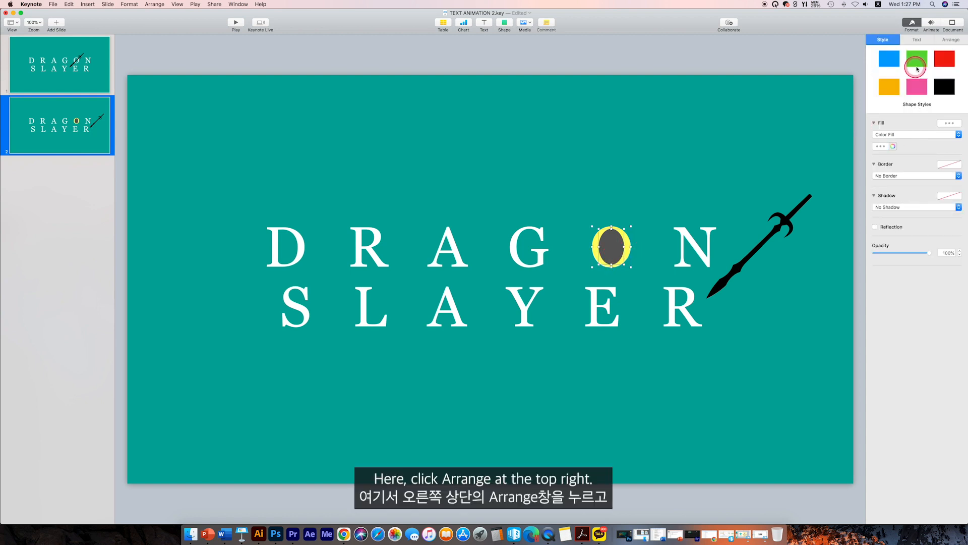
click(951, 39)
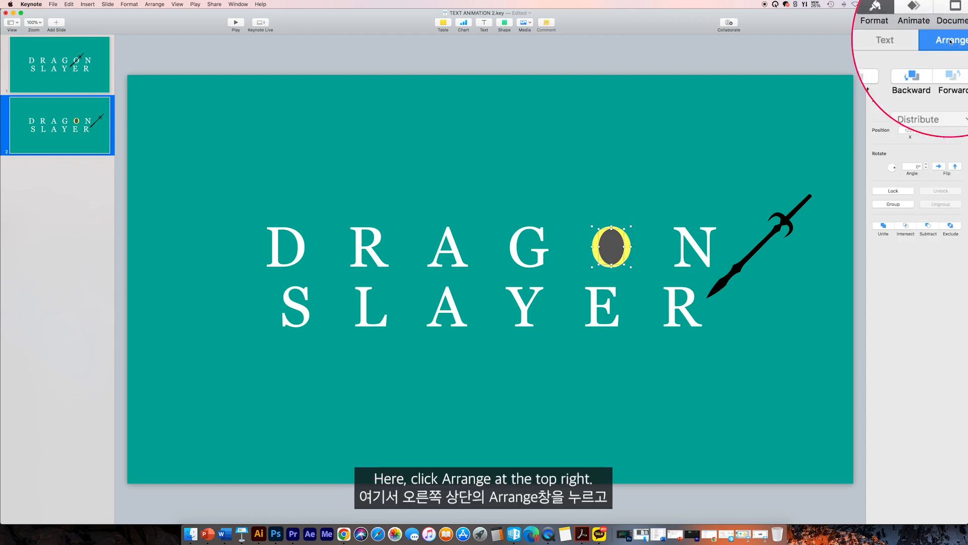
click(950, 232)
Move the sword back diagonally across the O and bring it to the front
drag(623, 225, 621, 174)
drag(774, 233, 631, 222)
right_click(646, 208)
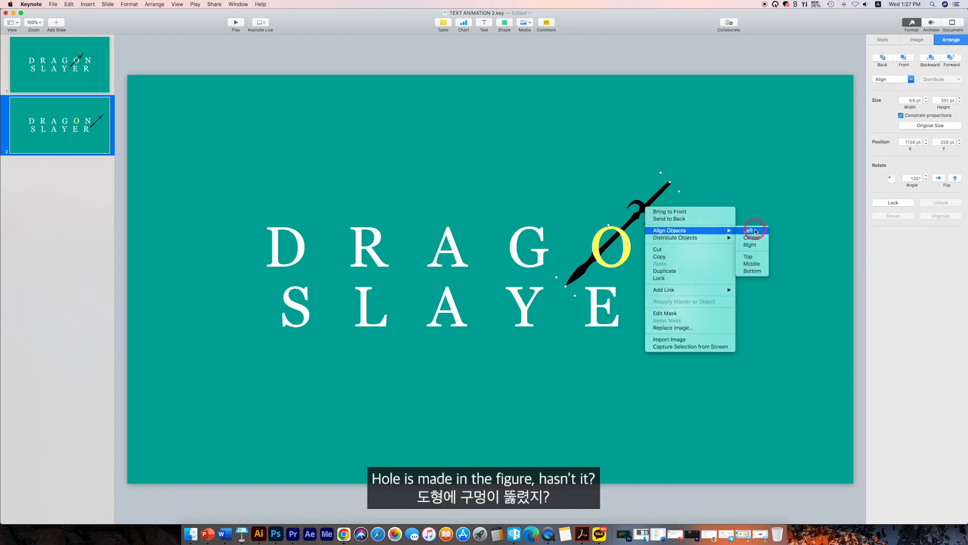
click(669, 206)
drag(670, 206, 664, 219)
click(748, 181)
Draw a closed triangle with the Pen tool along the sword's diagonal, covering the lower-right half of the O
click(616, 231)
click(619, 179)
click(504, 23)
click(587, 44)
click(629, 230)
click(586, 273)
click(642, 273)
click(628, 231)
Move the yellow ring and the triangle together straight up, above the title
click(602, 225)
click(627, 257)
drag(616, 230, 616, 129)
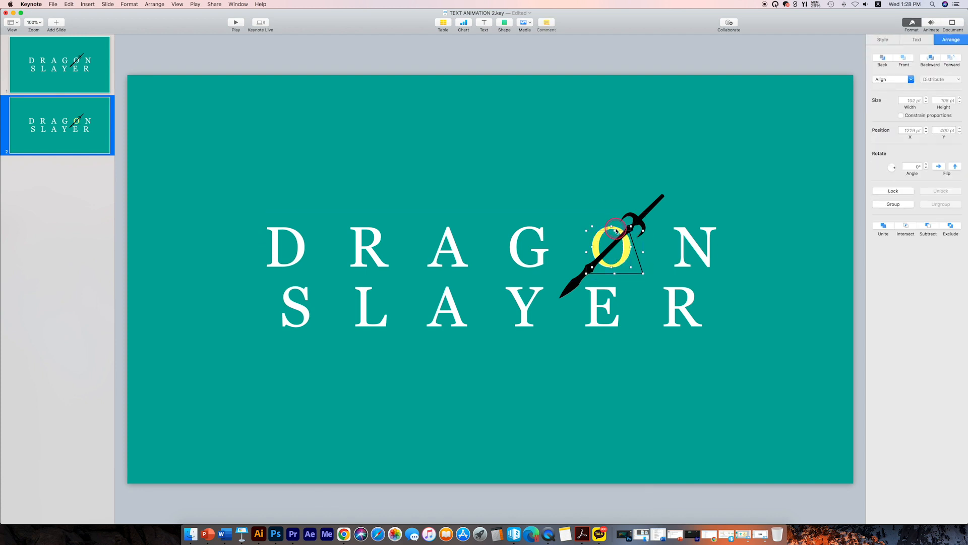
Fill the triangle with white and select it together with the yellow ring
click(883, 39)
click(949, 123)
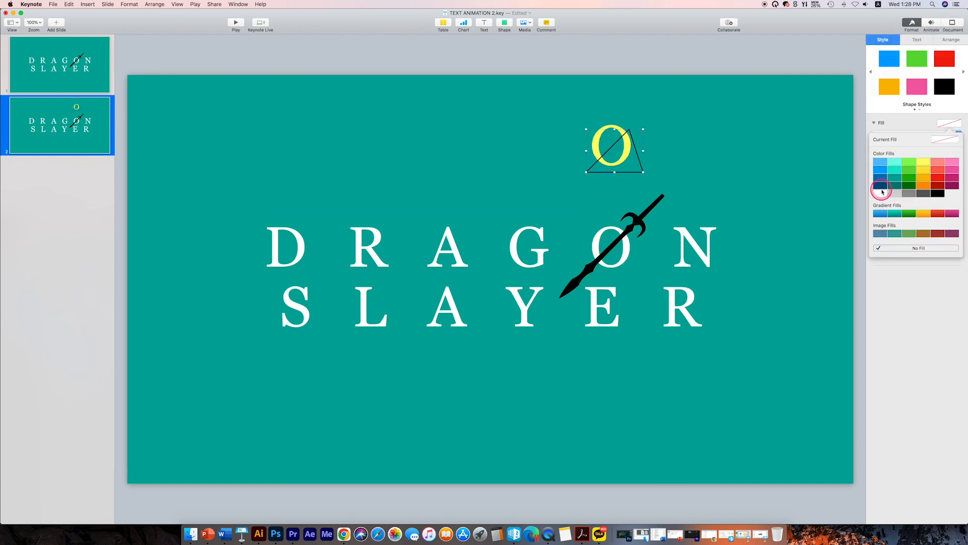
click(880, 193)
click(908, 176)
click(903, 169)
click(683, 156)
click(624, 153)
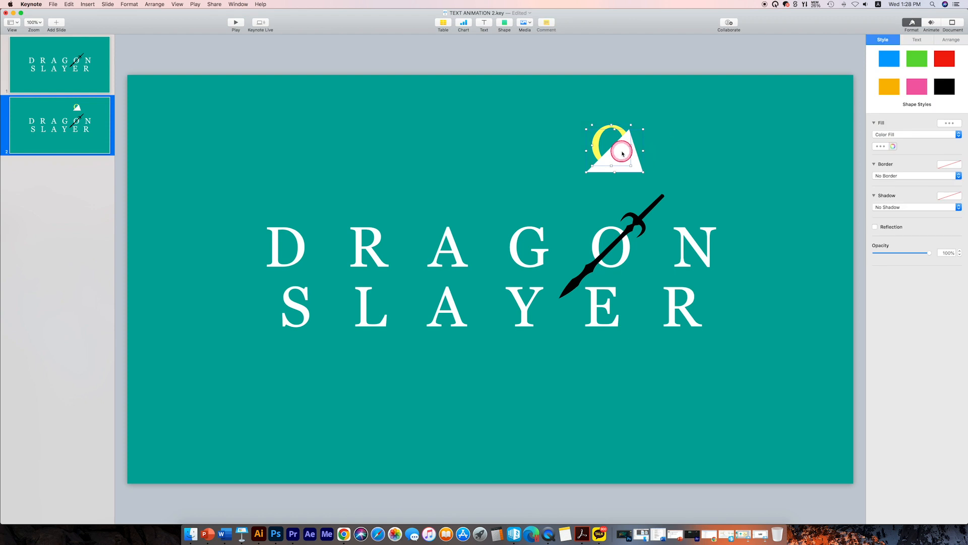
Duplicate the yellow ring and triangle straight above, and subtract the triangle from the ring in the lower pair
drag(623, 153, 624, 96)
drag(683, 152, 624, 152)
click(951, 40)
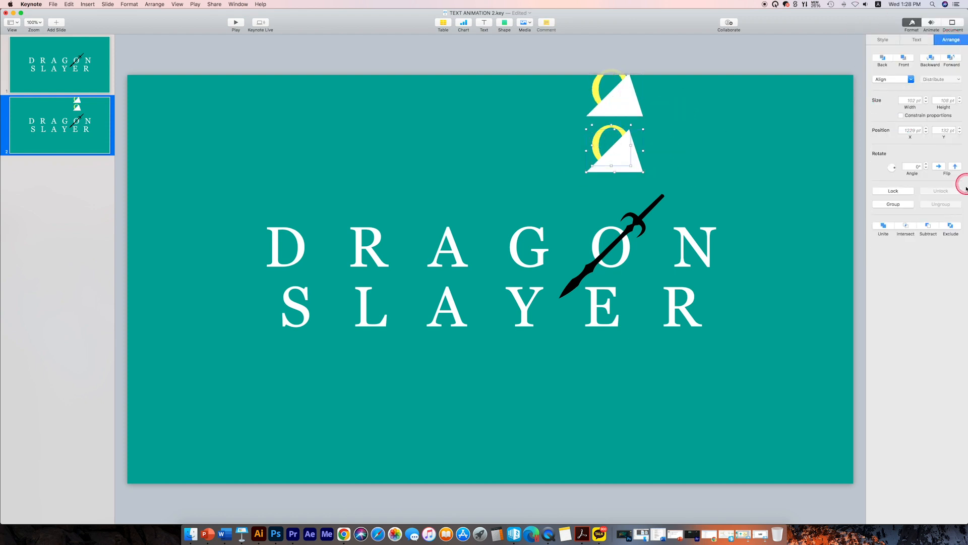
click(926, 234)
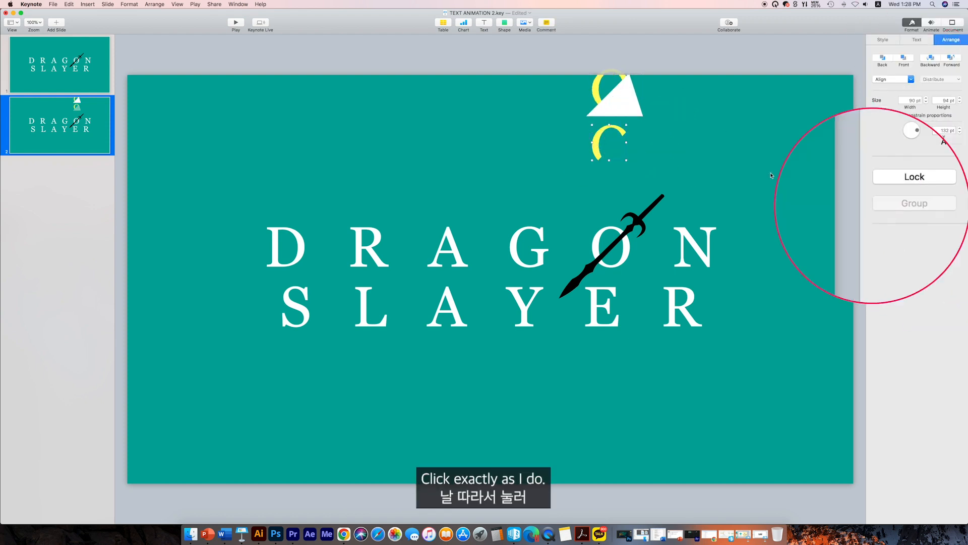
Intersect the ring and triangle of the upper pair and fit the resulting piece against the other ring half to complete the O
click(904, 226)
drag(540, 80, 628, 158)
click(692, 87)
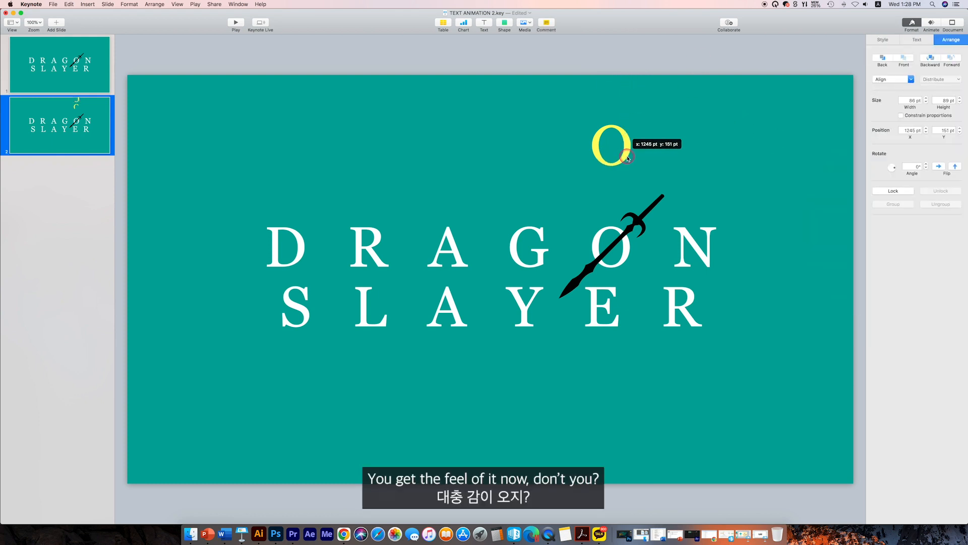
Place the two yellow halves over the O in DRAGON and bring the sword to the front
drag(614, 229, 626, 249)
click(646, 218)
right_click(647, 216)
click(661, 220)
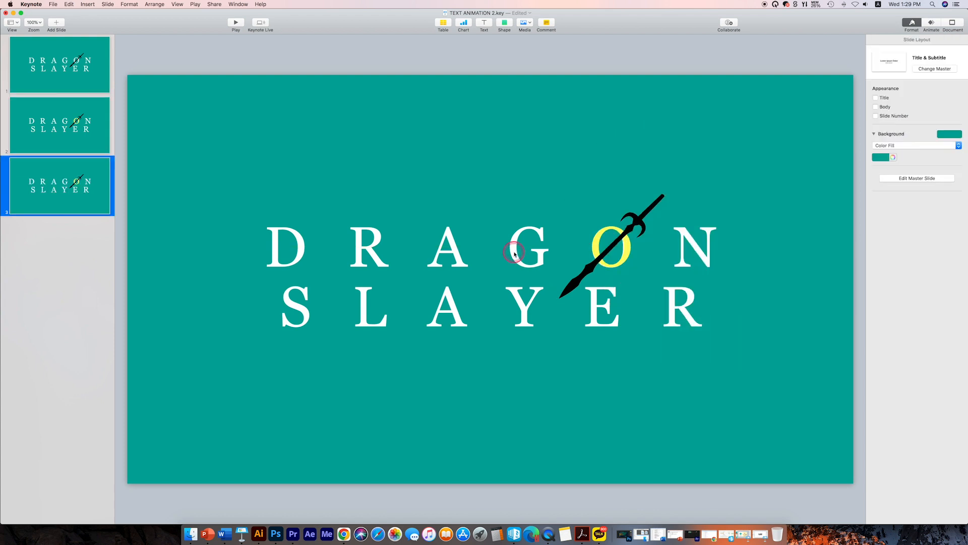
Copy the DRAGON text above the title on slide 3 and shorten the copy to DRAG
drag(514, 253, 514, 158)
drag(599, 155, 719, 164)
key(BackSpace)
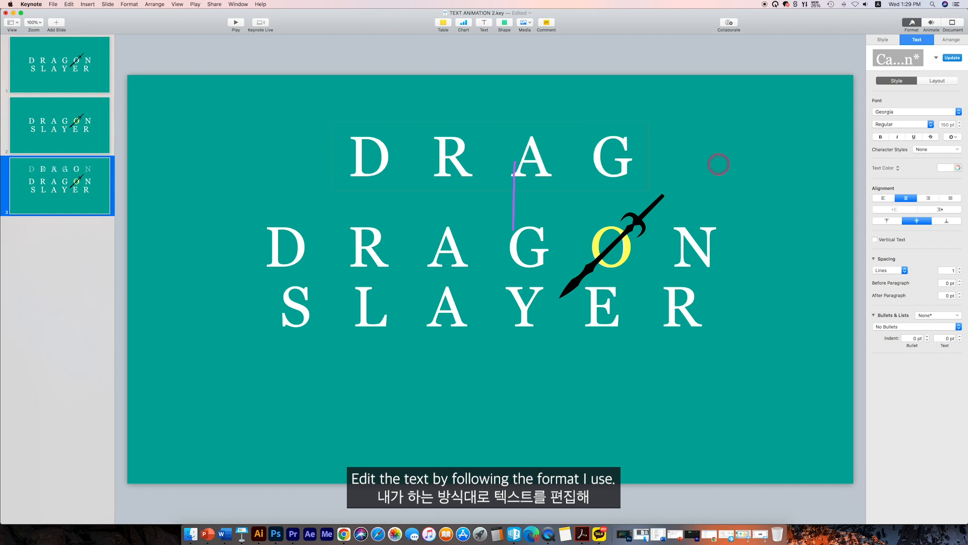
click(696, 98)
drag(617, 153, 530, 154)
Make another copy of the DRAGON text above the title and reduce it to the letter N
drag(533, 228, 550, 103)
double_click(570, 111)
drag(639, 121, 253, 103)
key(BackSpace)
click(427, 164)
drag(427, 164, 489, 164)
click(514, 114)
double_click(513, 112)
click(530, 122)
drag(520, 128, 652, 129)
Align the left edge of the DRAG text with the original DRAGON line
drag(537, 160, 583, 161)
shift+click(530, 232)
right_click(529, 232)
mouse_move(592, 280)
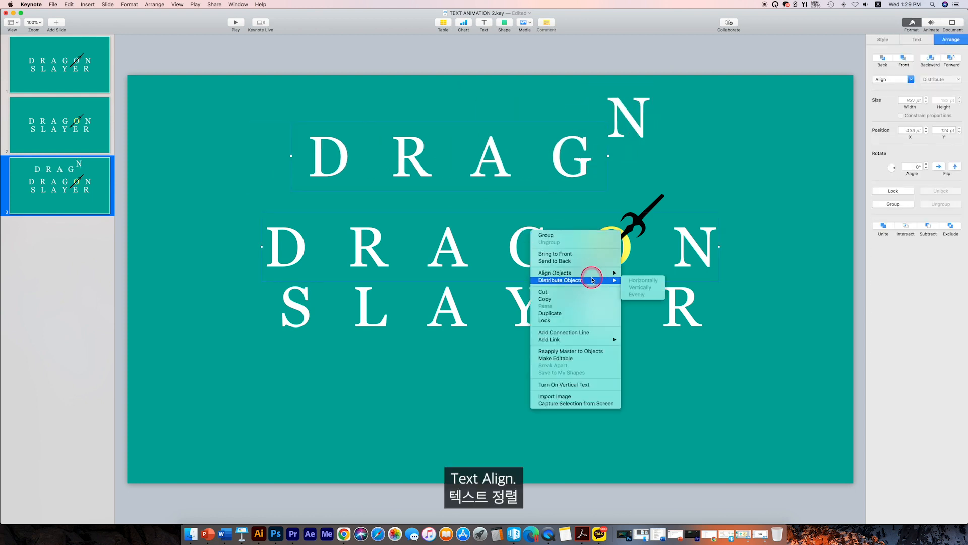
click(634, 273)
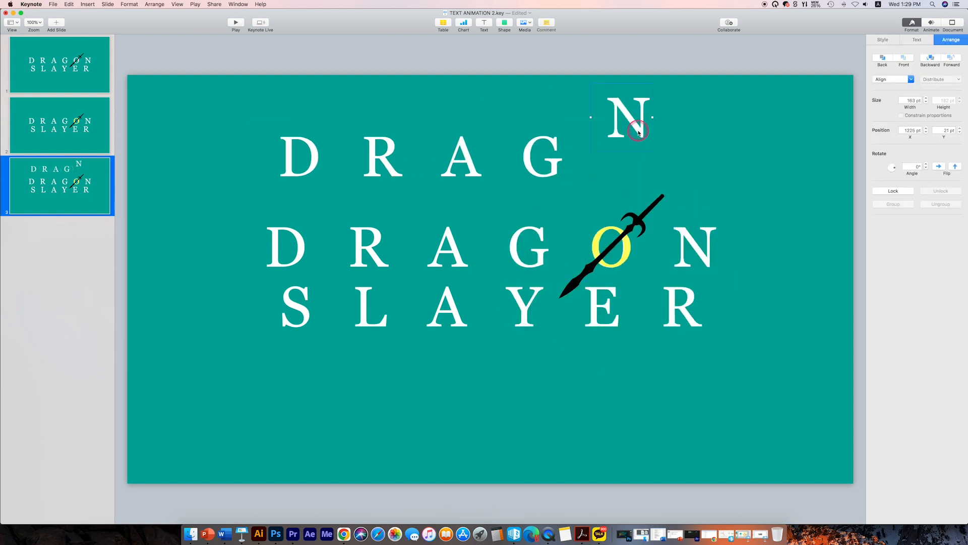
Align the right edge of the separate N with the original DRAGON line
right_click(699, 249)
mouse_move(757, 288)
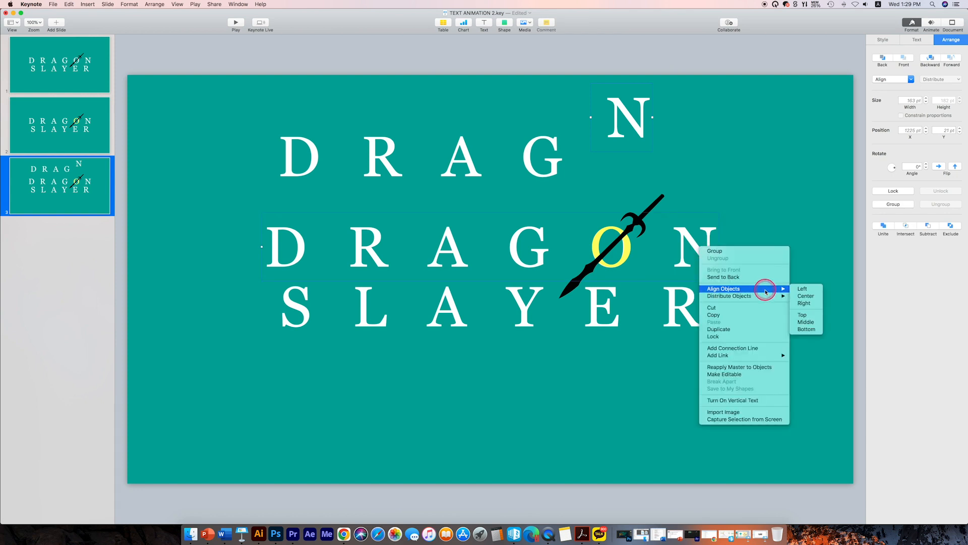
click(804, 303)
click(755, 221)
Level DRAG with the N above the title, then replace the original DRAGON text with the two pieces
drag(702, 145, 703, 201)
drag(463, 165, 450, 182)
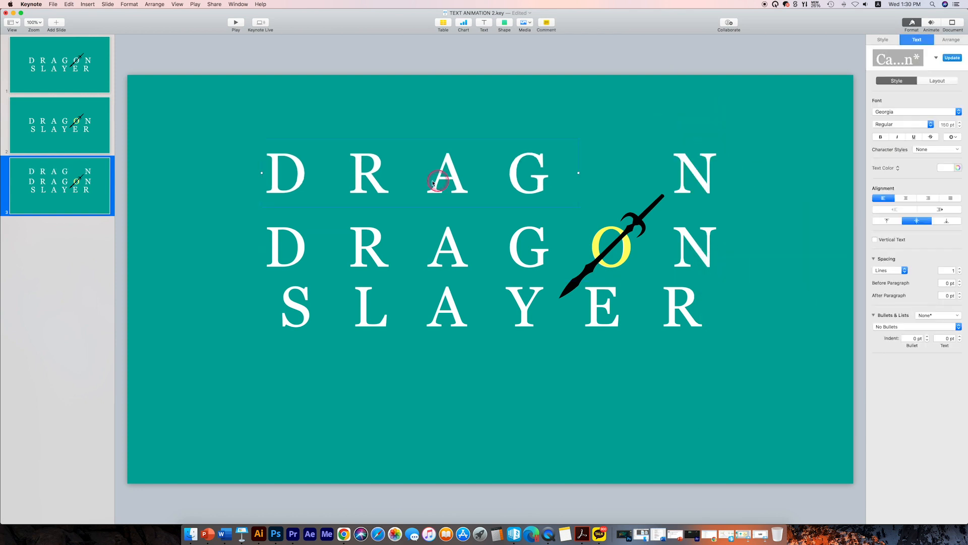
drag(703, 180, 702, 254)
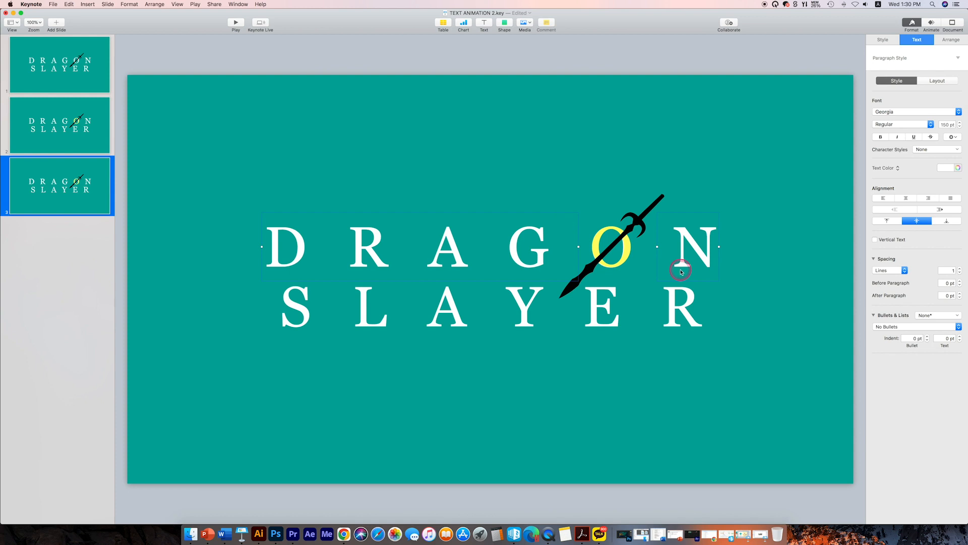
click(622, 158)
drag(519, 247, 519, 200)
key(super+z)
drag(709, 262, 710, 209)
key(super+z)
Select the yellow halves of the O and fill them with white
drag(628, 257, 650, 256)
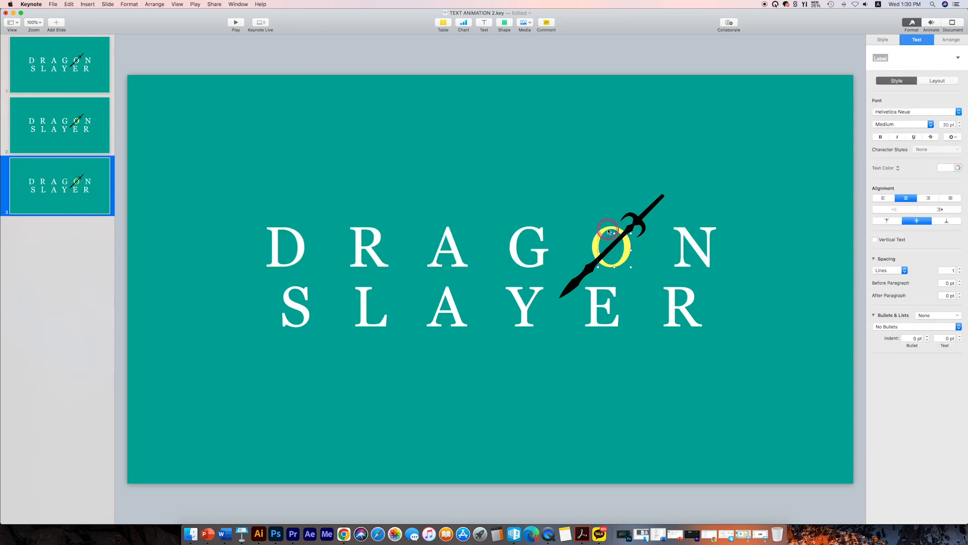
click(883, 39)
click(884, 142)
click(849, 194)
click(722, 132)
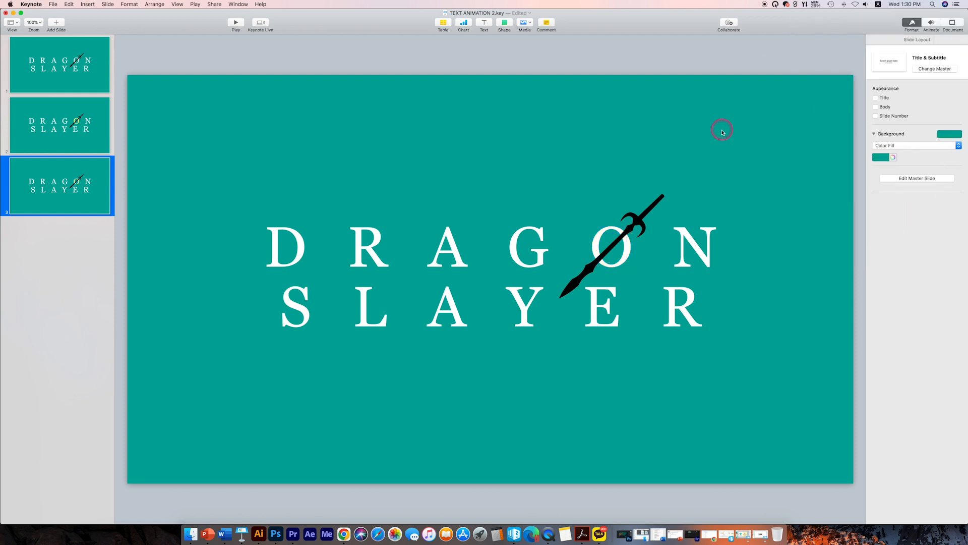
Group the lower-right half of the O with the letter N
click(623, 242)
shift+click(690, 244)
right_click(688, 244)
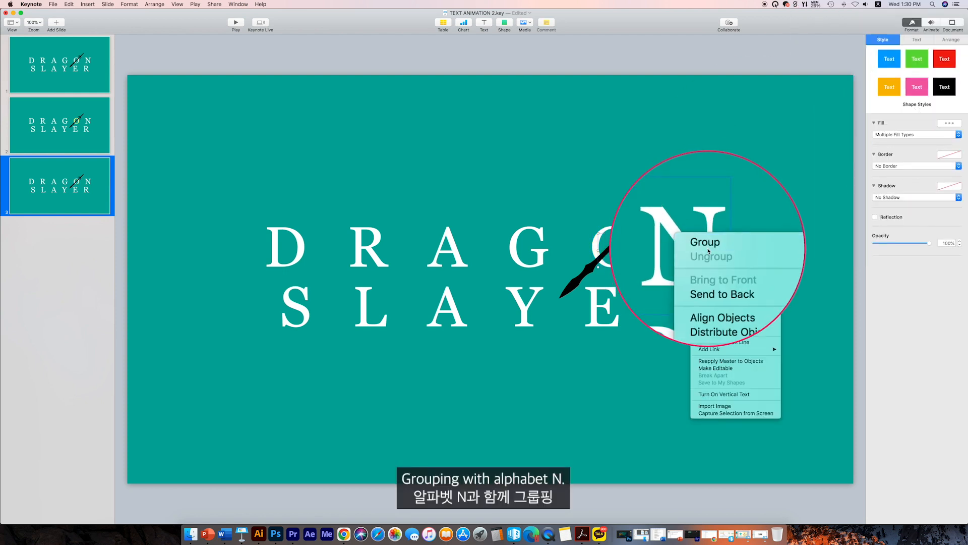
click(706, 249)
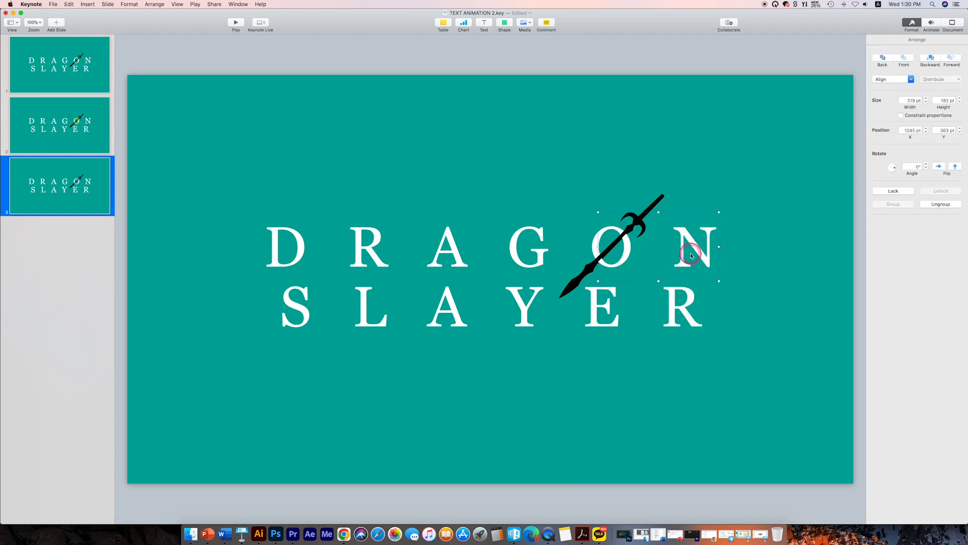
Group the upper-left half of the O with the DRAG text
click(598, 245)
shift+click(513, 232)
right_click(513, 236)
click(529, 241)
click(643, 222)
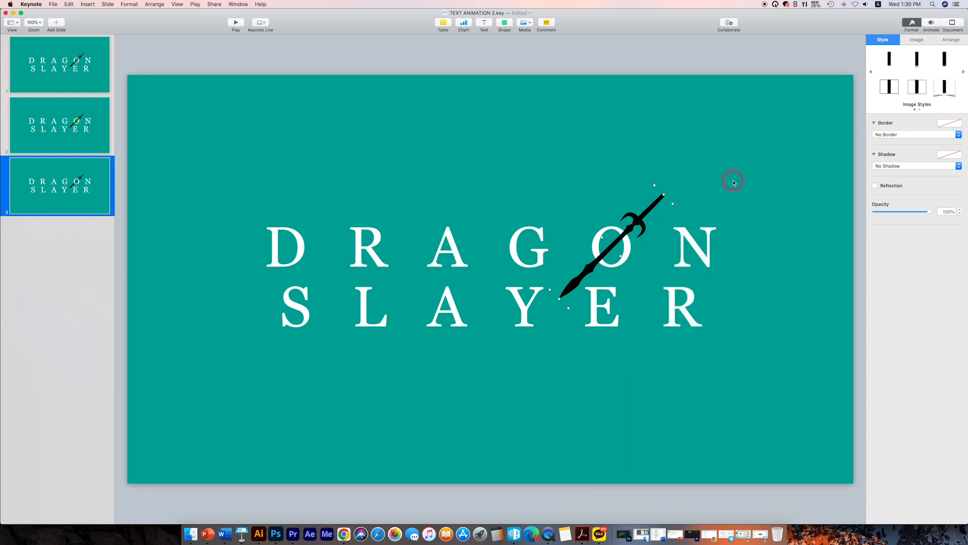
click(728, 174)
drag(679, 234, 673, 240)
mouse_move(654, 211)
mouse_down()
mouse_move(684, 177)
mouse_move(647, 217)
mouse_up()
click(740, 156)
key(super+z)
key(super+z)
Duplicate slide 3 to make slide 4
click(90, 187)
key(super+d)
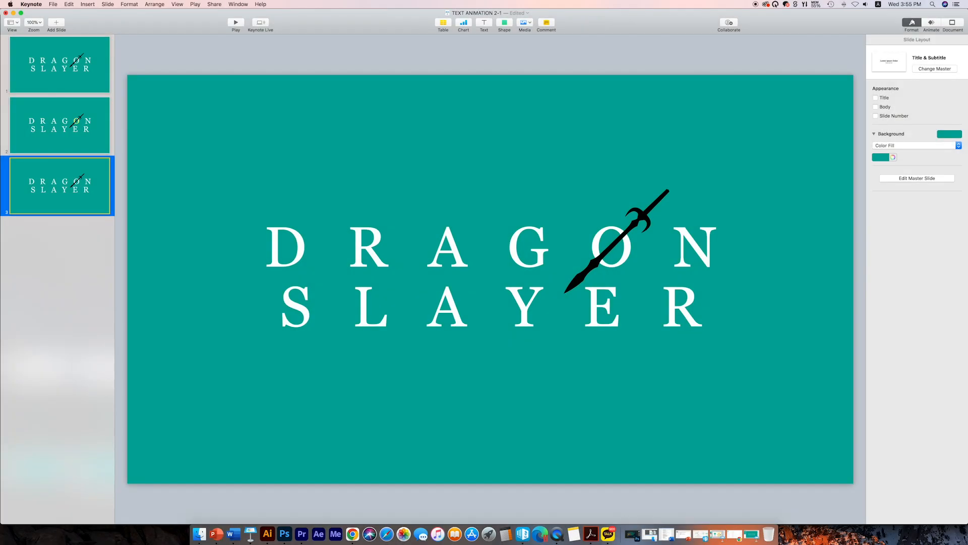
click(648, 219)
click(117, 199)
key(super+d)
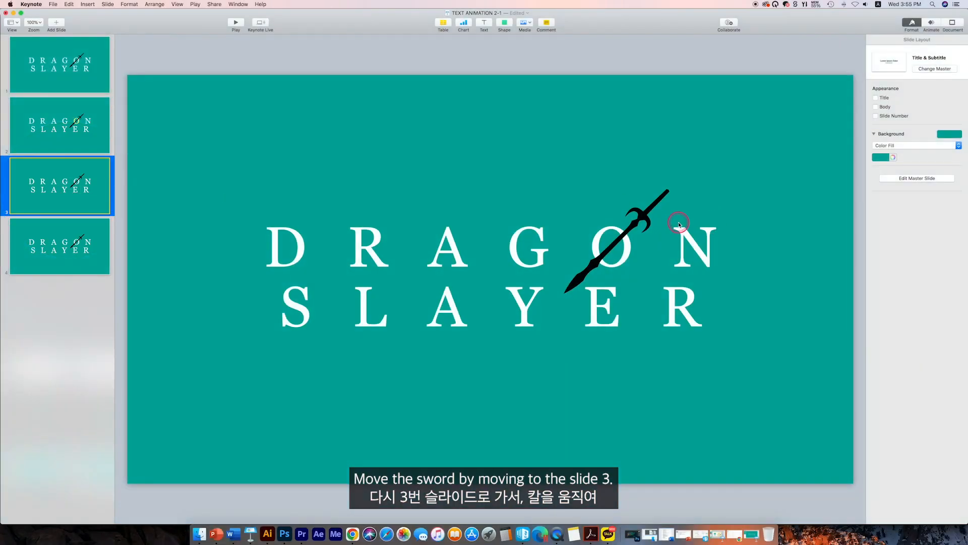
On slide 3, move the sword diagonally up and out past the slide's upper-right corner
click(645, 218)
drag(572, 288, 811, 65)
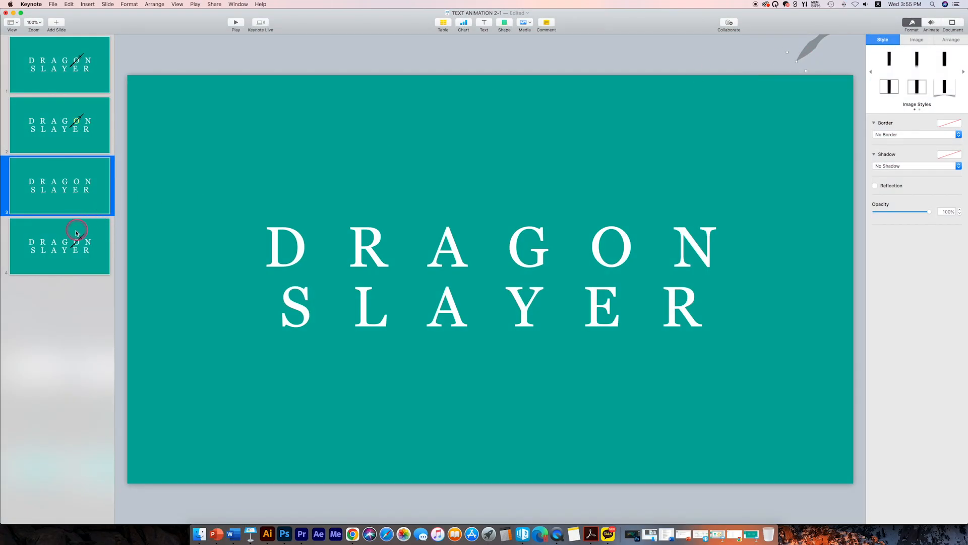
click(77, 232)
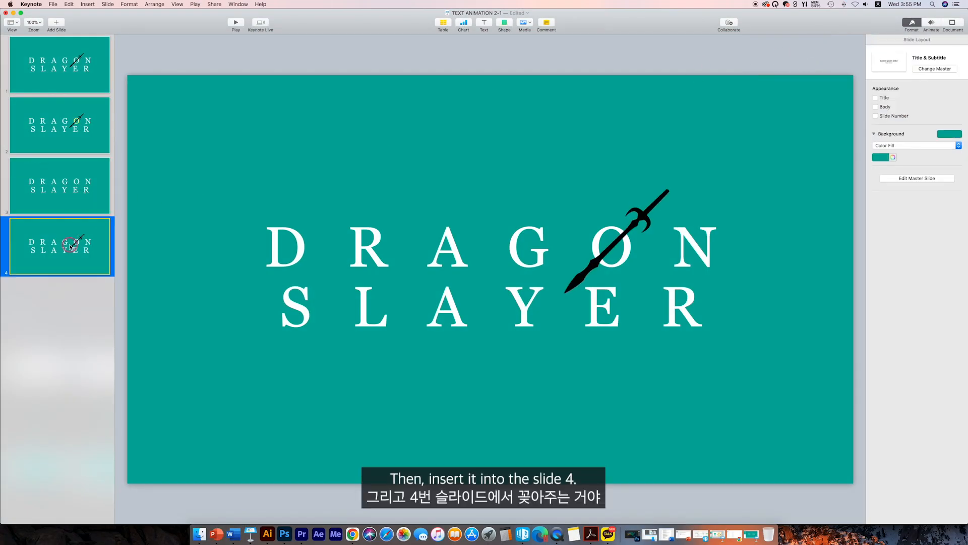
click(82, 194)
On slide 4, shift the grouped O half and N slightly down-left along the blade, to X 1234 pt, Y 374 pt
click(73, 248)
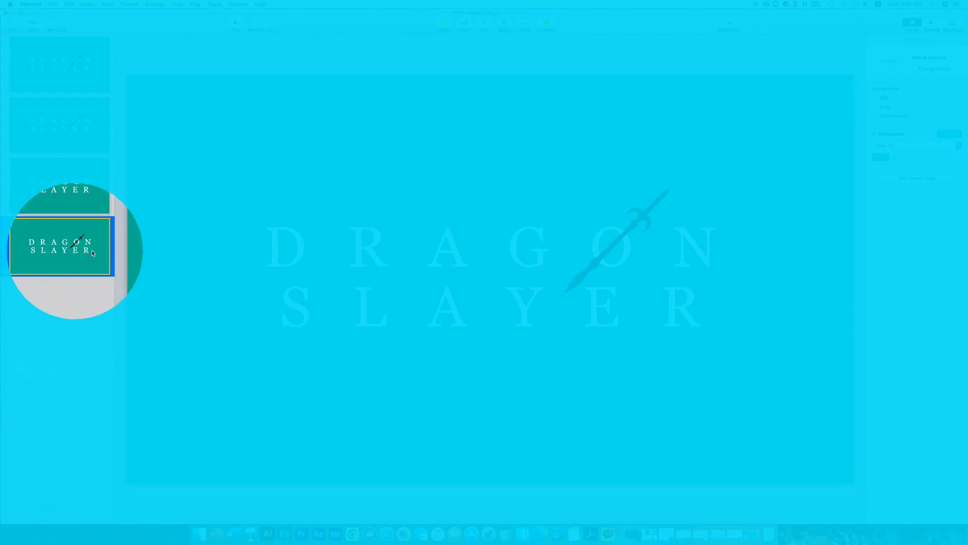
click(598, 272)
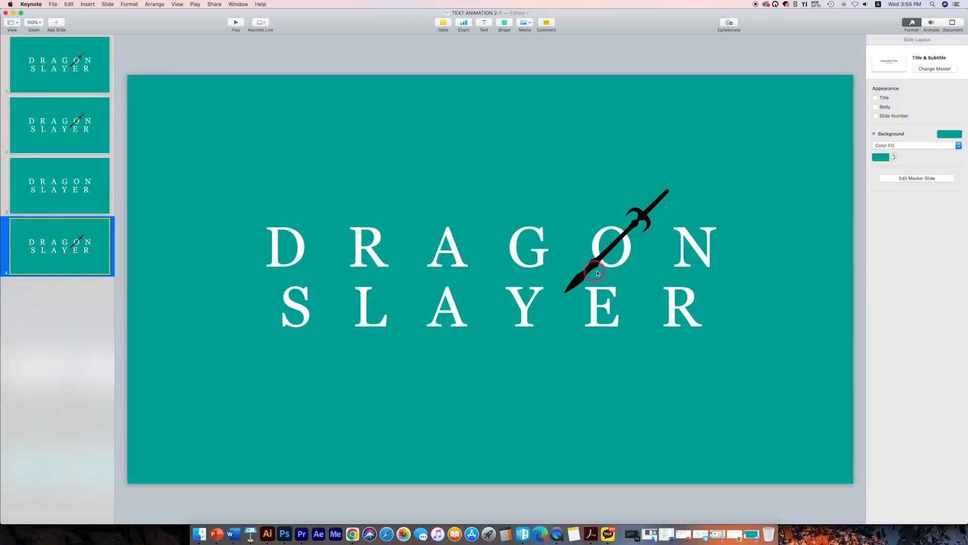
click(624, 260)
drag(622, 258, 620, 261)
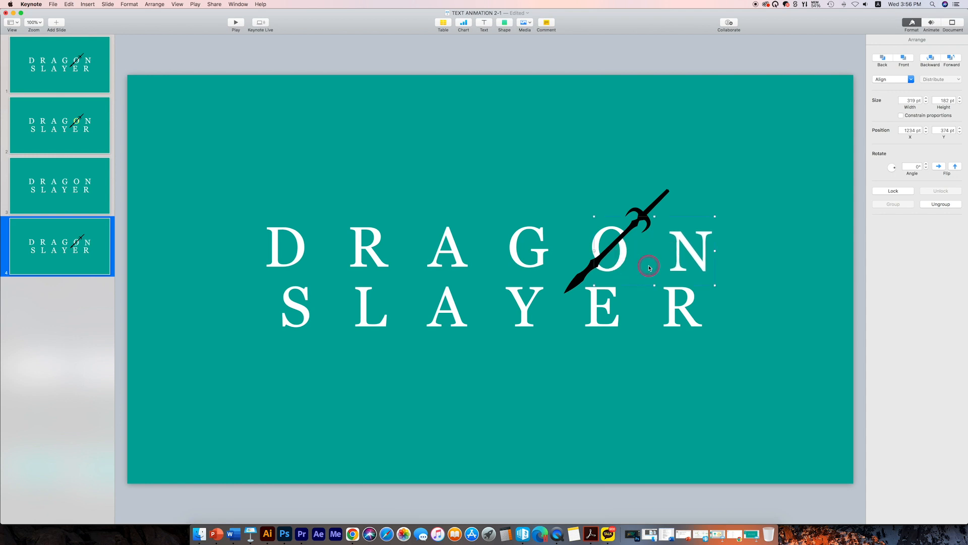
Compare slides 3 and 4, then play the slideshow from slide 3 to check the change between them
click(72, 209)
click(67, 233)
click(74, 195)
click(70, 226)
click(97, 171)
click(235, 23)
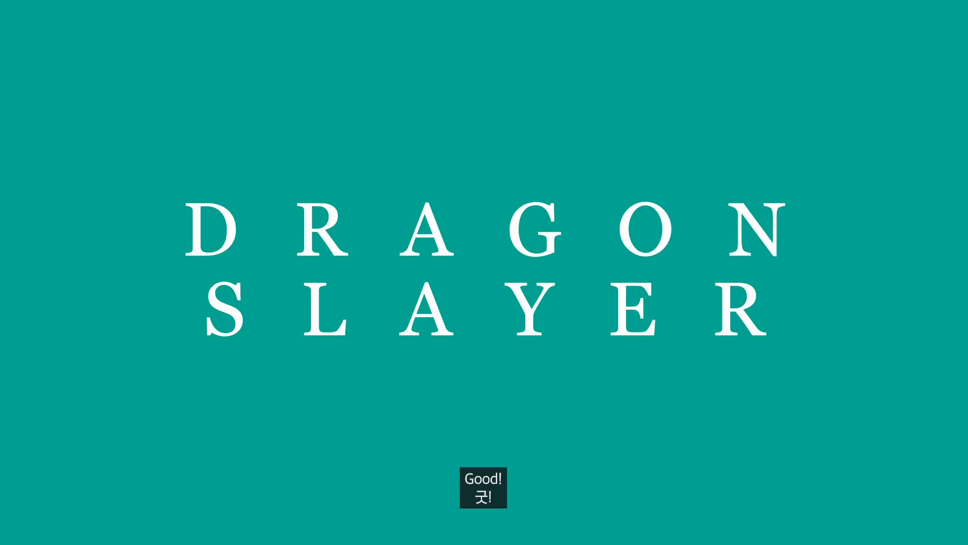
key(Escape)
Add a Magic Move transition to slide 3, preview it and play the slideshow
click(98, 187)
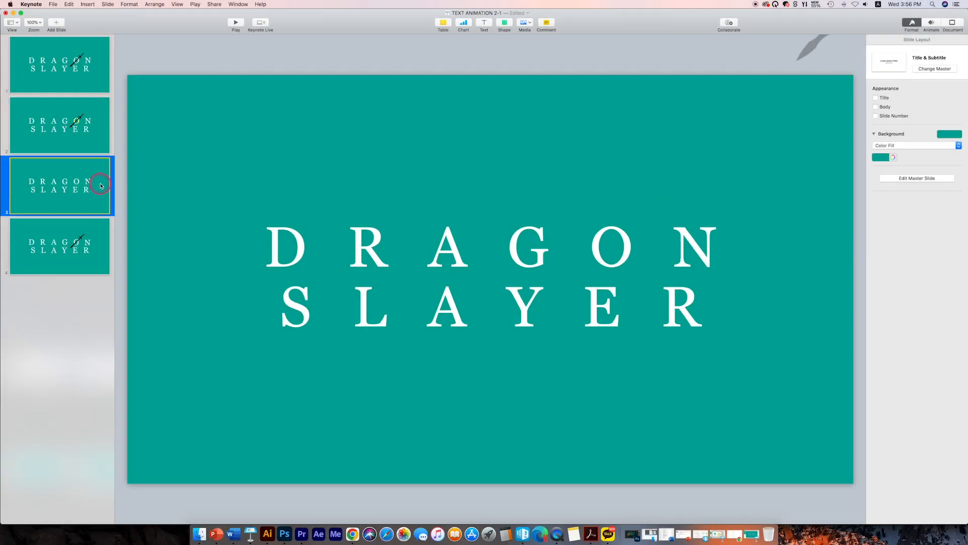
click(931, 24)
click(919, 67)
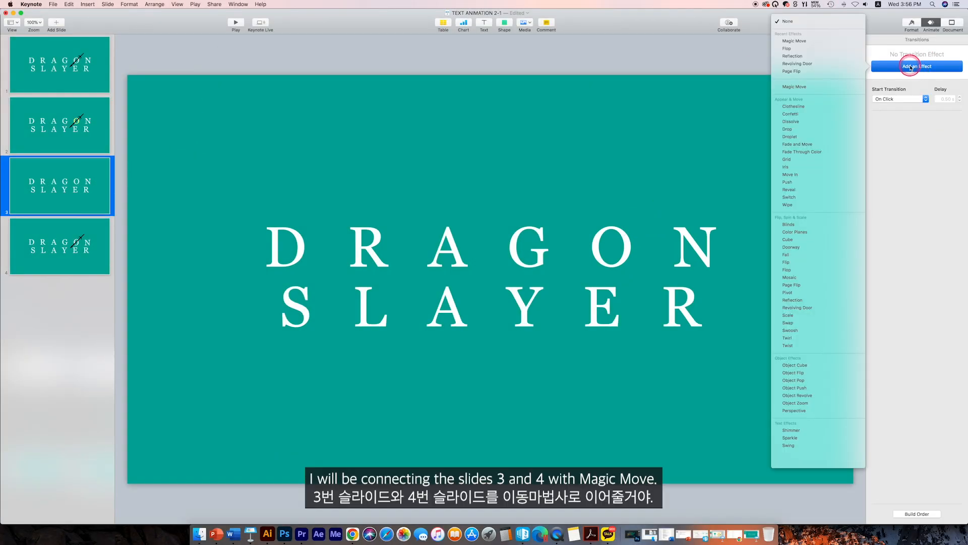
click(795, 45)
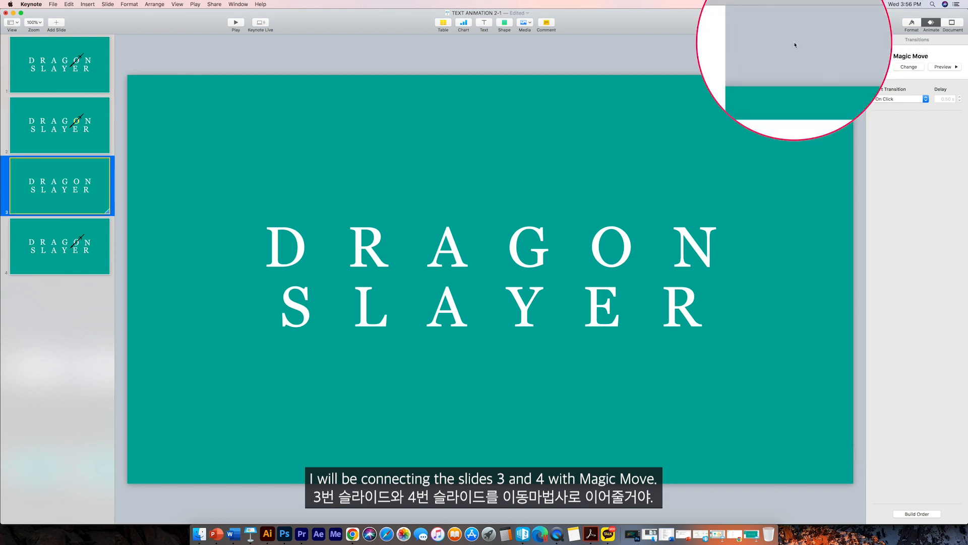
click(942, 66)
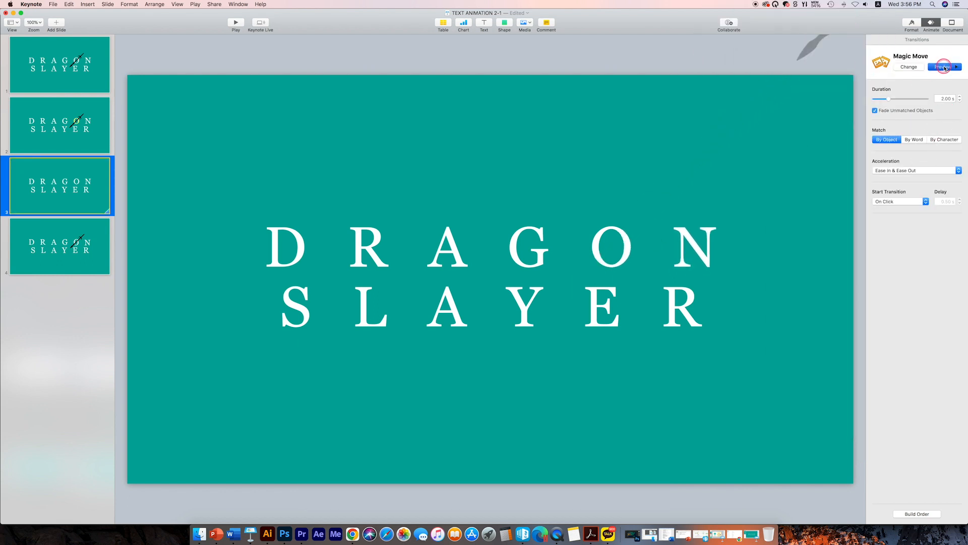
click(236, 22)
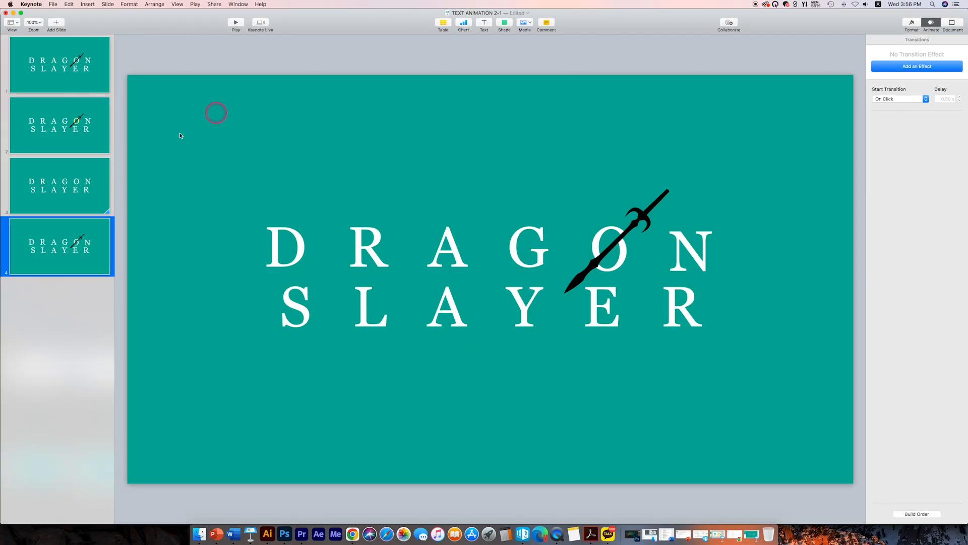
Shorten slide 3's Magic Move duration to 0.40 s and play the slideshow
click(71, 182)
click(960, 101)
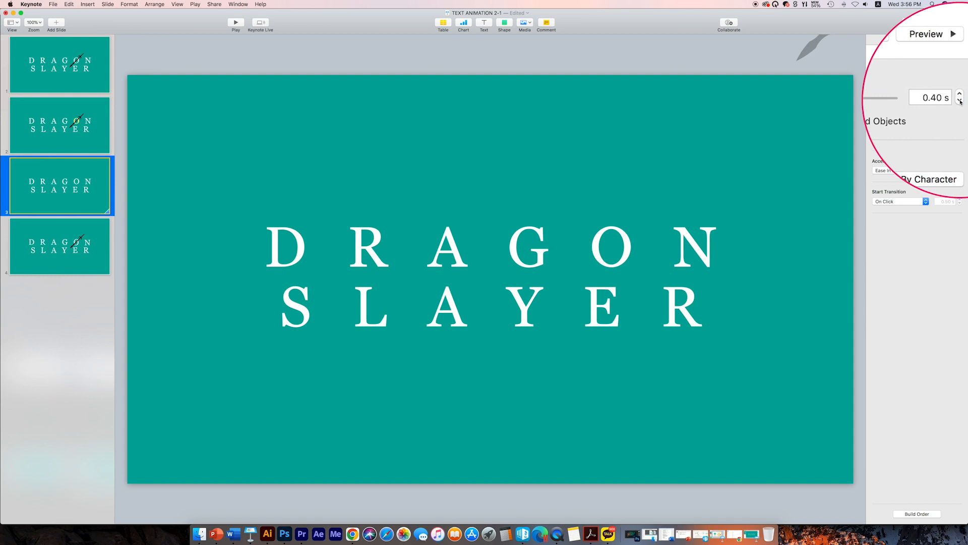
click(236, 22)
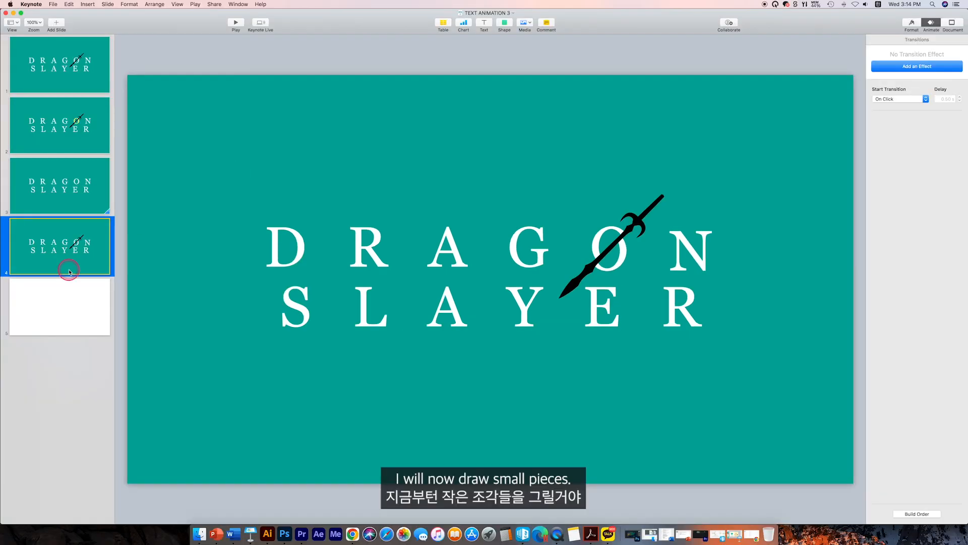
On slide 4 at 400% zoom, draw a tiny shard with the Pen tool beside the O's lower-left cut
click(60, 287)
click(109, 238)
click(34, 23)
click(44, 85)
click(504, 23)
click(569, 43)
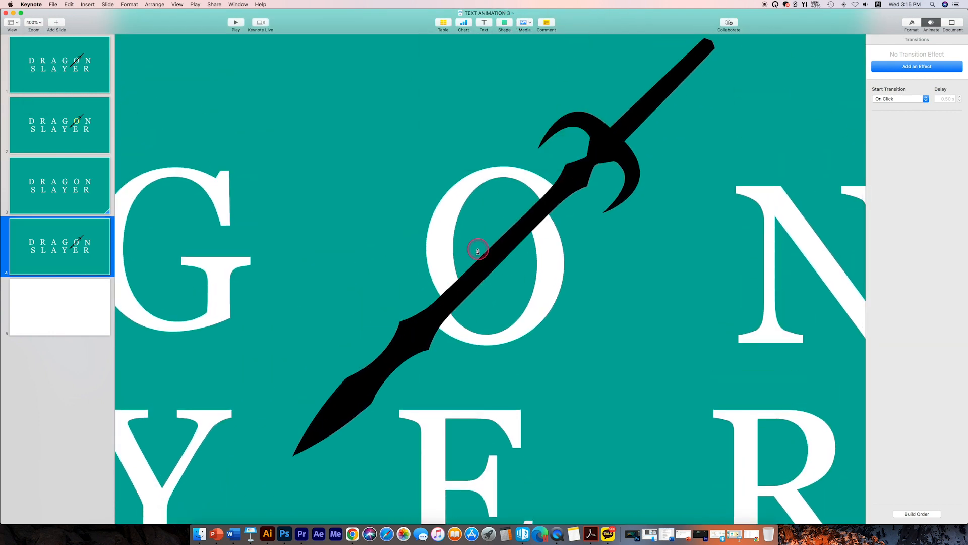
click(418, 296)
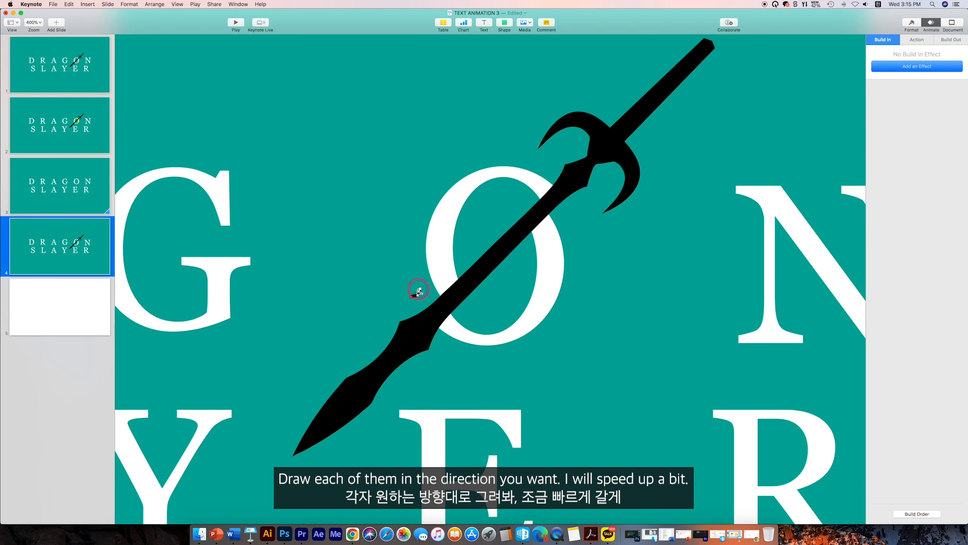
Fill the tiny shard with white and nudge it closer to the O's cut
click(913, 23)
click(897, 132)
click(880, 146)
drag(416, 293, 422, 297)
click(407, 204)
Draw a second small triangular shard beside the first, give it a white fill without border, and place it near the blade
click(412, 299)
click(401, 293)
click(393, 299)
click(411, 299)
click(916, 166)
click(908, 156)
click(917, 135)
click(916, 144)
drag(395, 301, 414, 310)
click(415, 232)
Draw a third small shard with the Pen tool beside the other two and give it a white fill without border
click(504, 23)
click(504, 164)
click(402, 308)
click(916, 166)
click(907, 156)
click(949, 124)
click(865, 211)
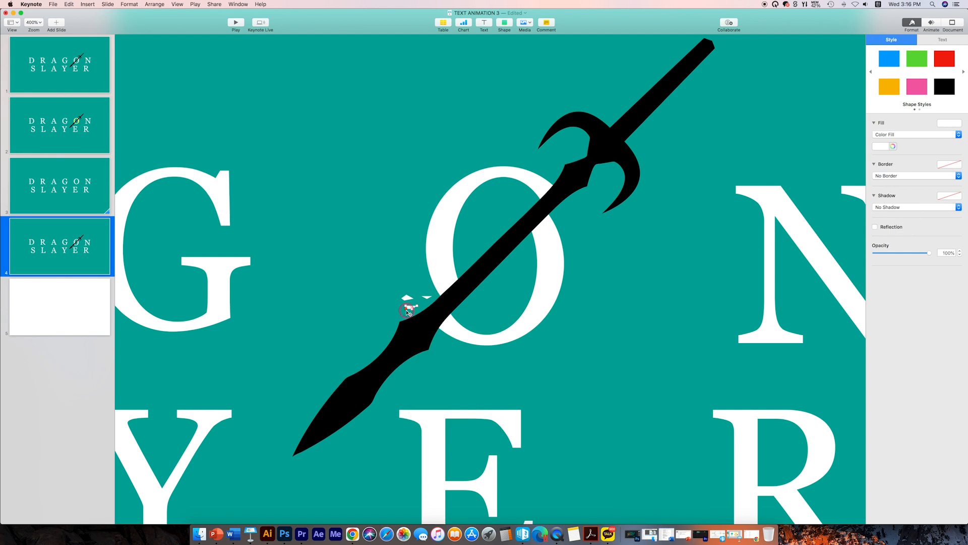
Make the upper-left shard's outline points editable for reshaping
right_click(407, 298)
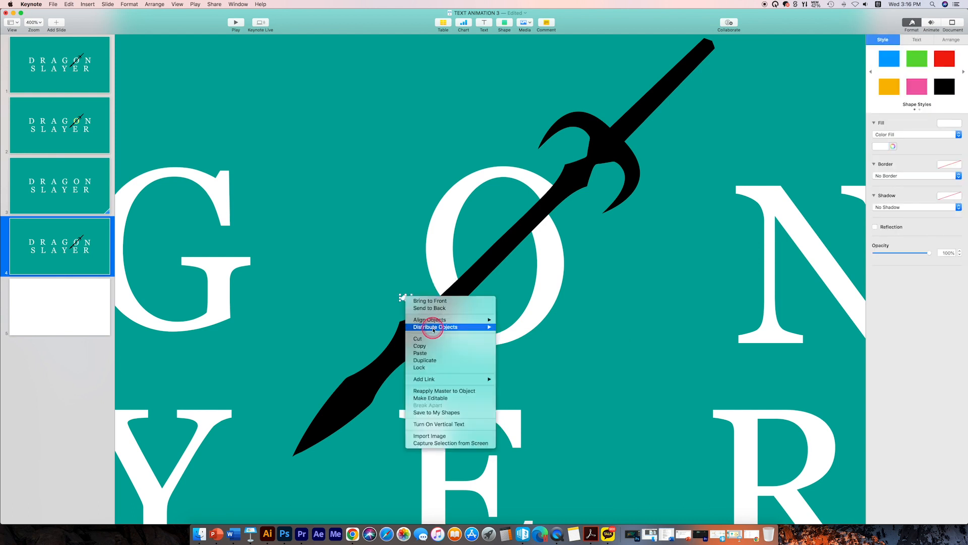
click(441, 398)
click(426, 250)
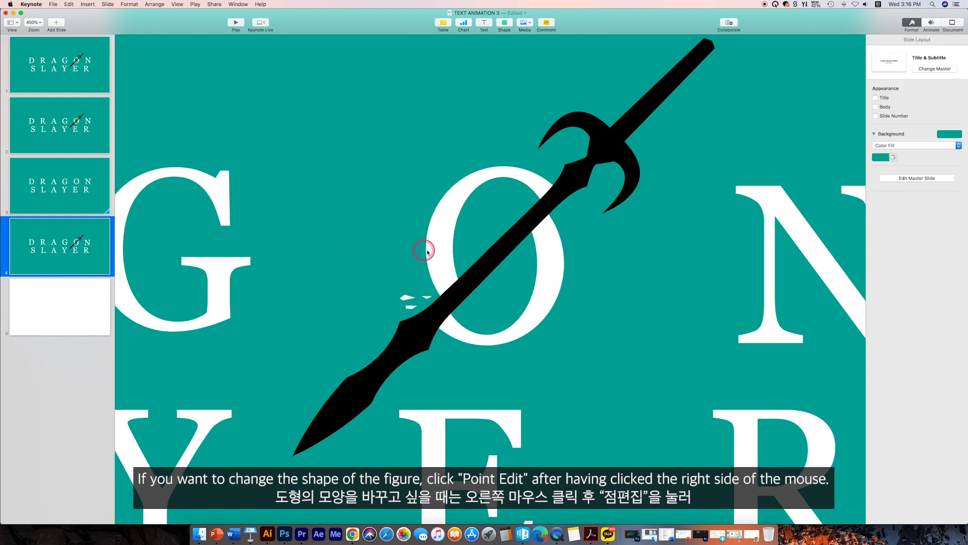
Draw a triangular shard with the Pen tool below the blade, beside the O's lower cut, and fill it white without a border
click(414, 309)
click(562, 387)
scroll(583, 65, down, 2)
click(505, 23)
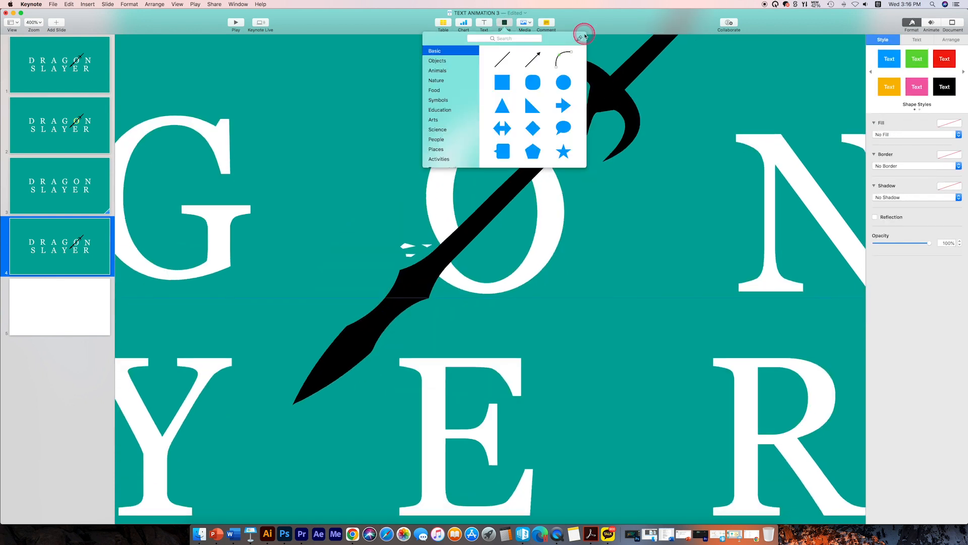
click(583, 36)
click(442, 283)
click(437, 303)
click(446, 304)
click(441, 284)
click(950, 155)
click(921, 219)
Reshape the lower shard into a narrower splinter by editing its points, and move it up against the blade
right_click(443, 301)
click(453, 316)
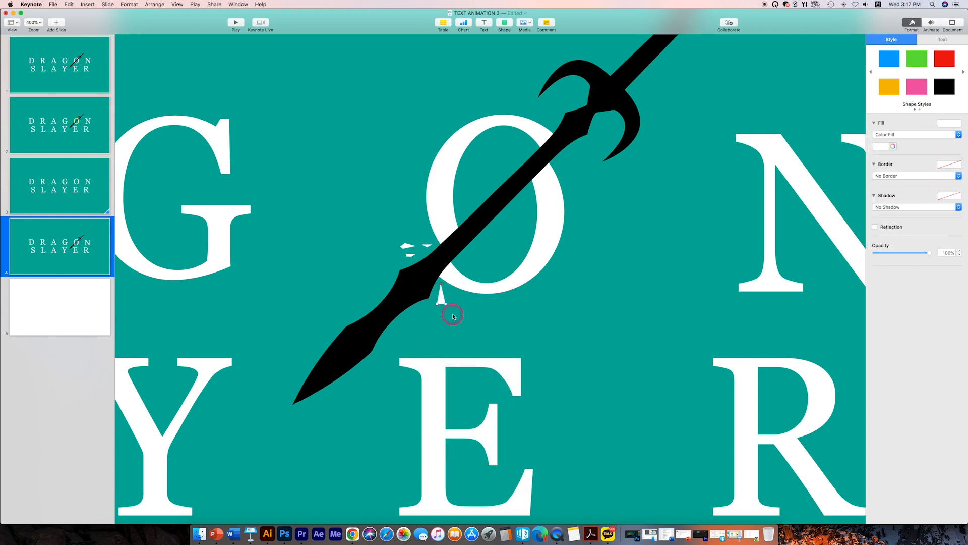
right_click(437, 300)
click(443, 298)
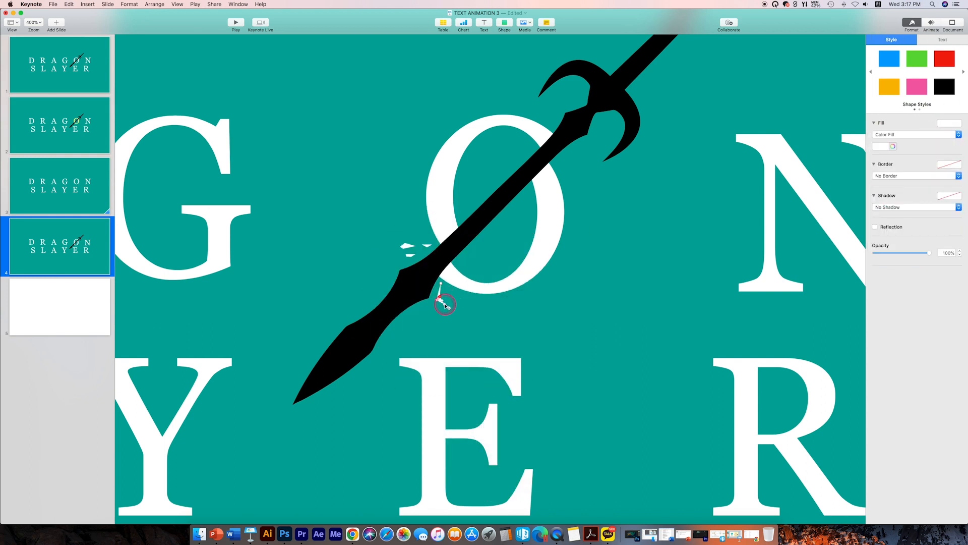
click(456, 316)
right_click(445, 300)
click(467, 312)
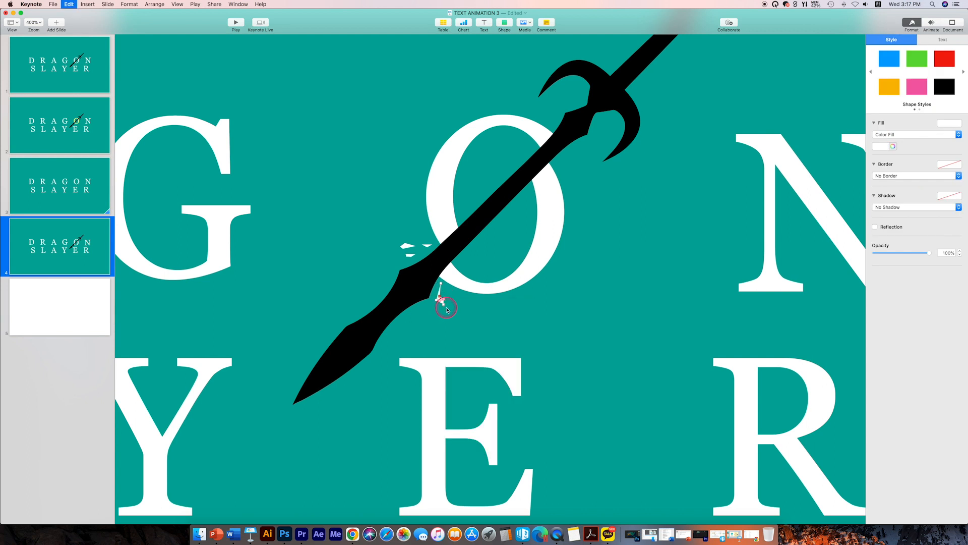
click(644, 298)
drag(443, 302, 441, 296)
click(569, 271)
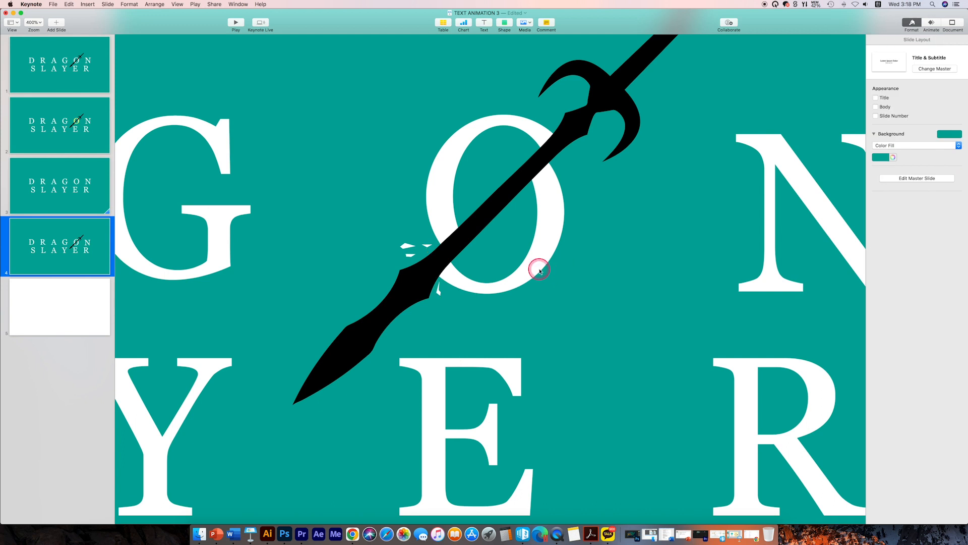
Draw another tiny shard beside the lower splinter, fill it white, and nudge it close to the O
click(444, 289)
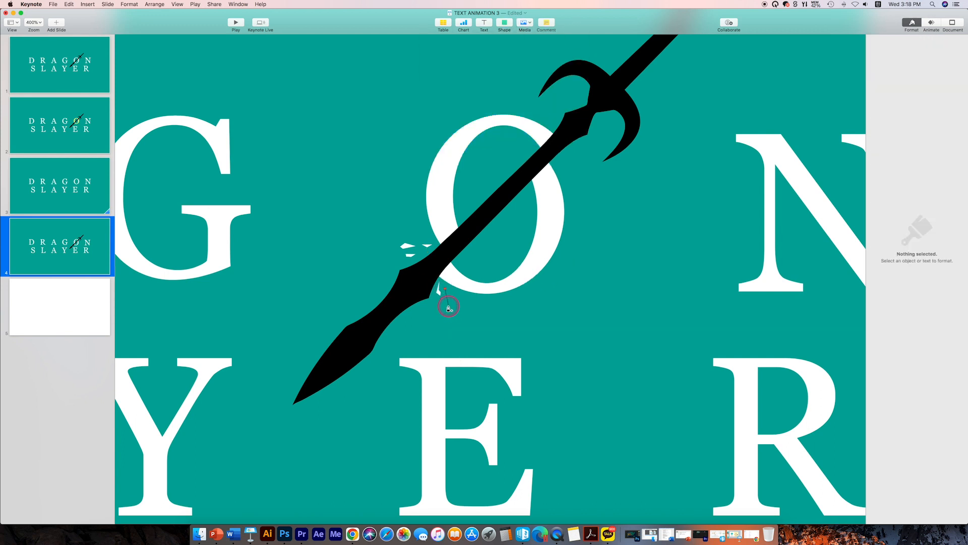
click(950, 123)
drag(444, 291, 443, 286)
click(464, 305)
click(458, 319)
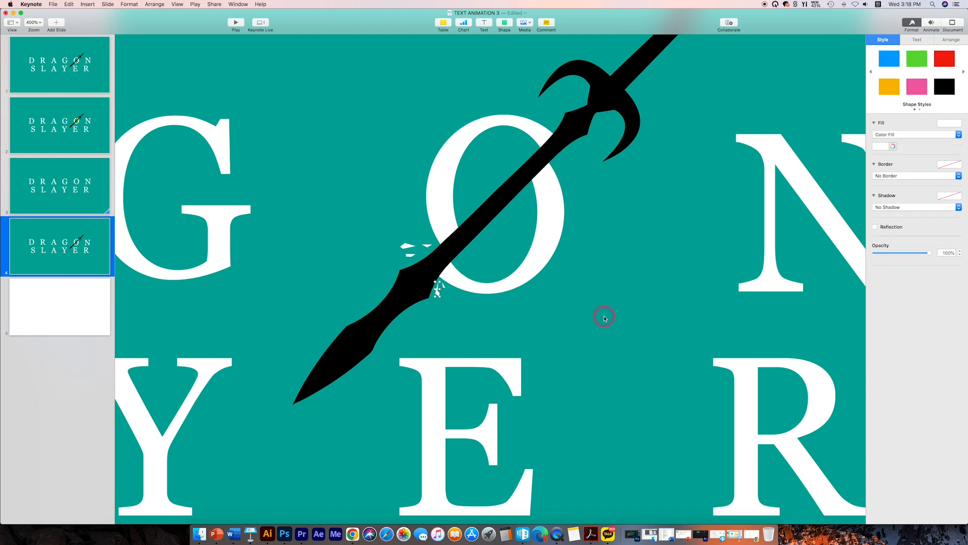
Play the slide to check how the shards look around the cut, and return to editing
click(615, 328)
click(235, 22)
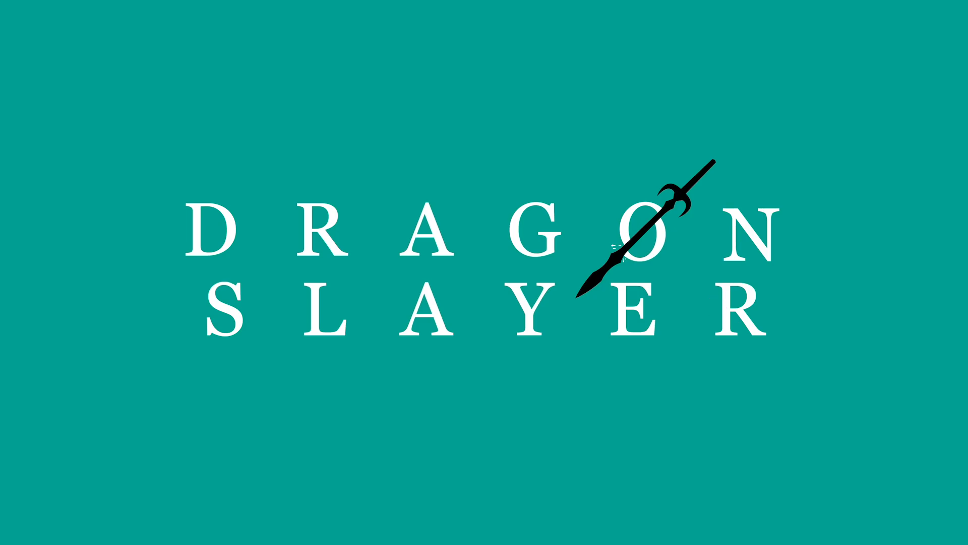
key(Escape)
Draw a closed notch shape with the Pen tool over the O's lower edge, right beside the blade
click(504, 23)
click(582, 43)
click(450, 261)
click(446, 272)
click(444, 280)
click(438, 278)
click(443, 264)
click(450, 261)
Remove the notch shape's border and fill it with the teal slide background colour
click(933, 166)
click(933, 158)
click(945, 135)
click(946, 144)
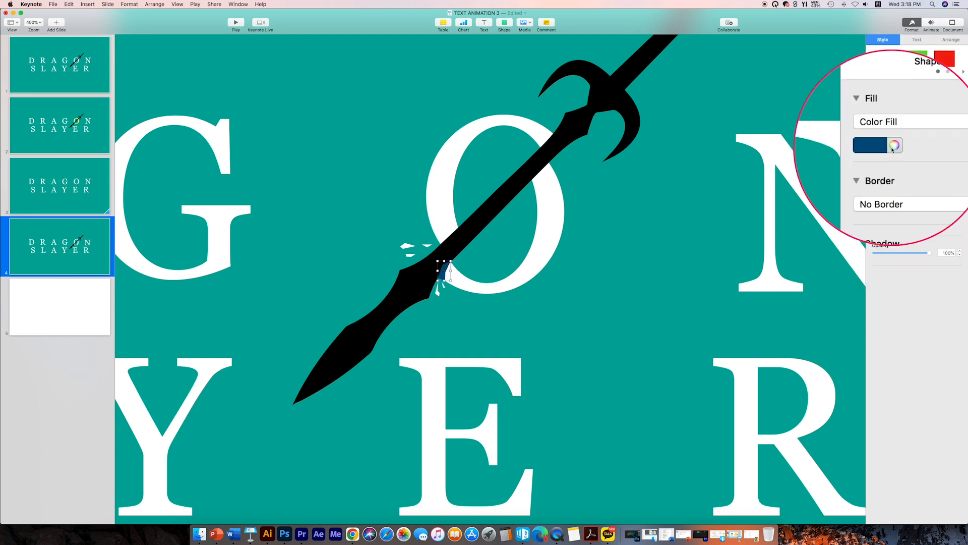
click(892, 146)
click(732, 398)
click(506, 316)
click(718, 206)
Place a copy of the teal notch over the O's cut edge above the blade, adjust it against the sword, and save the presentation
drag(440, 273, 450, 241)
click(537, 200)
right_click(392, 305)
click(416, 308)
click(569, 316)
key(super+s)
right_click(464, 228)
click(480, 234)
click(438, 245)
click(615, 306)
key(super+s)
Play the slide to check the notched edges of the O, and return to editing
click(242, 26)
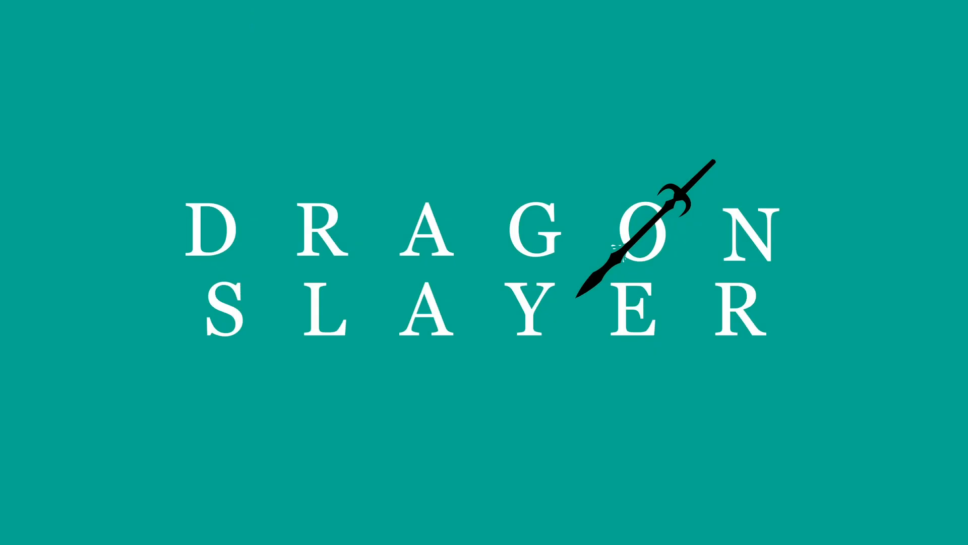
key(Escape)
click(614, 236)
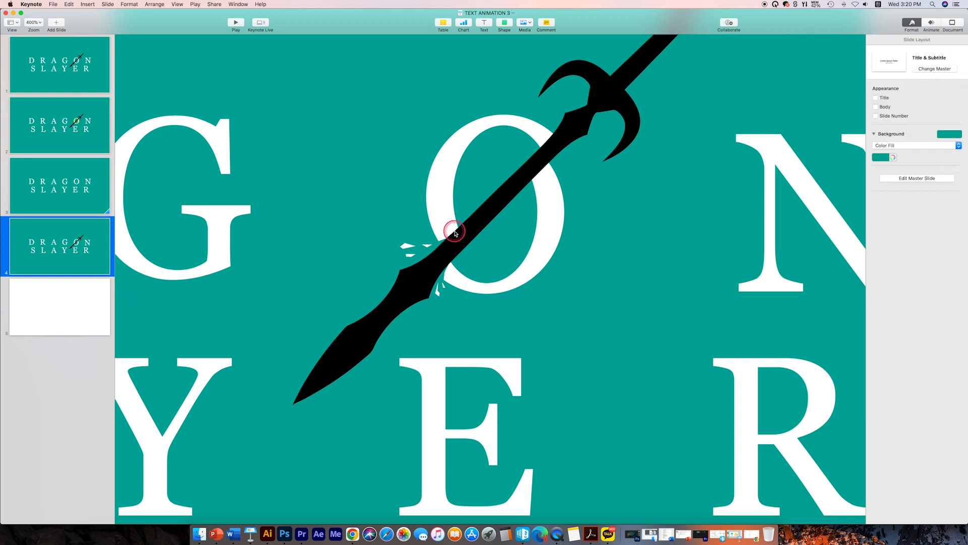
Copy all the small shards and teal notches around the O on slide 4 and paste them onto slide 3
click(452, 233)
shift+click(449, 274)
shift+click(444, 286)
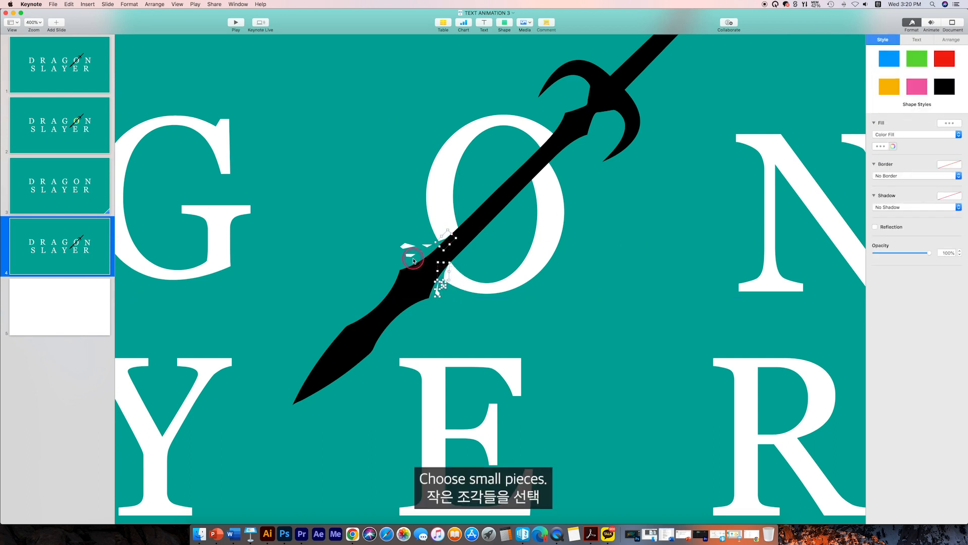
click(89, 196)
click(33, 22)
click(58, 58)
click(627, 199)
key(super+v)
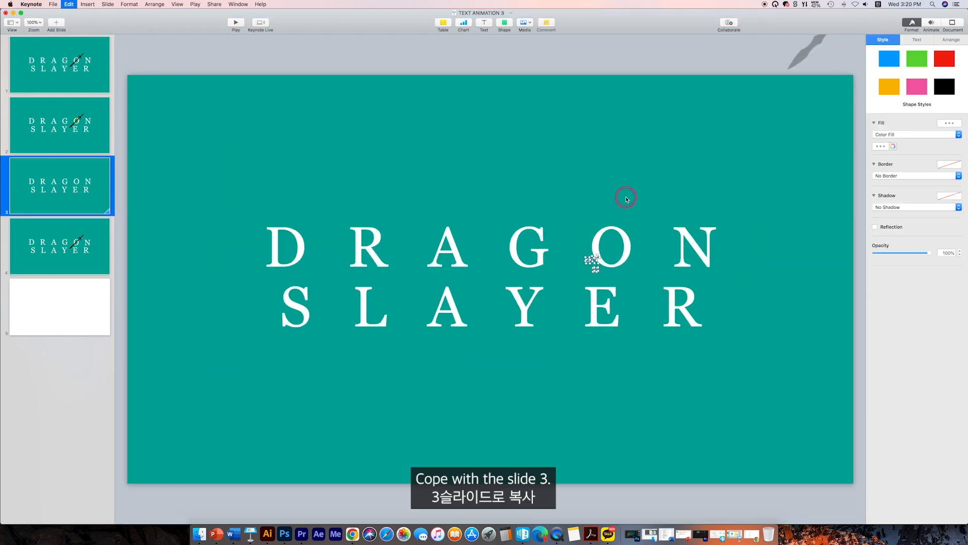
Move the pasted notches and shards on slide 3 onto the white stroke of the O to hide them
click(600, 195)
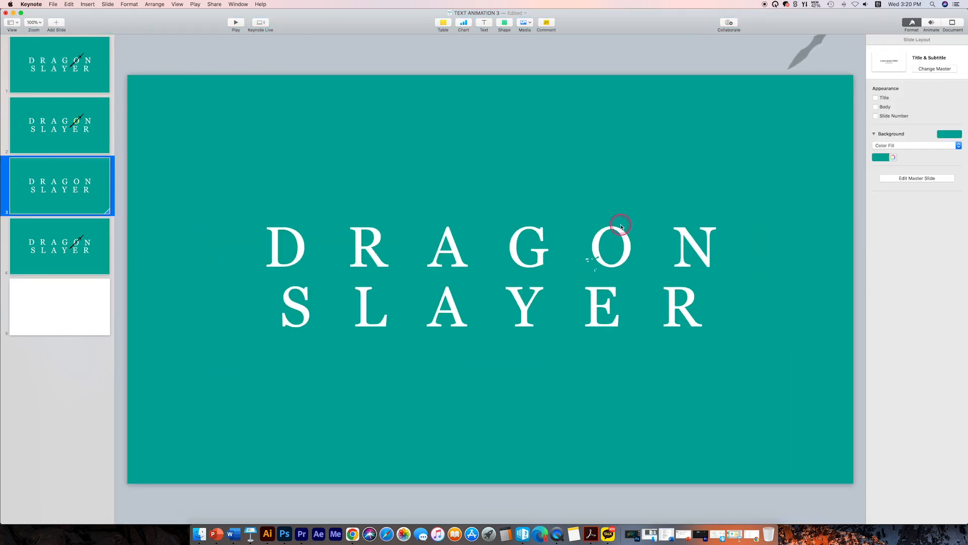
click(34, 22)
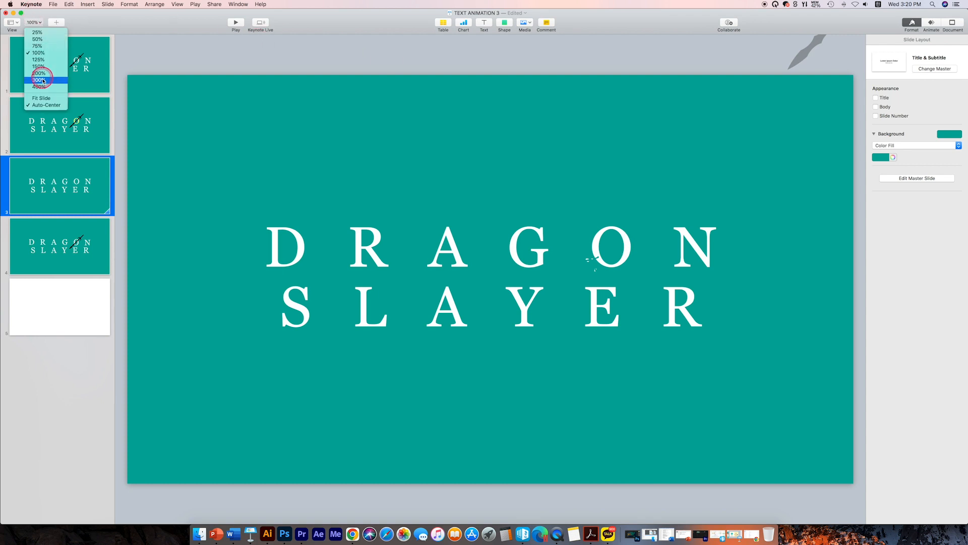
key(Return)
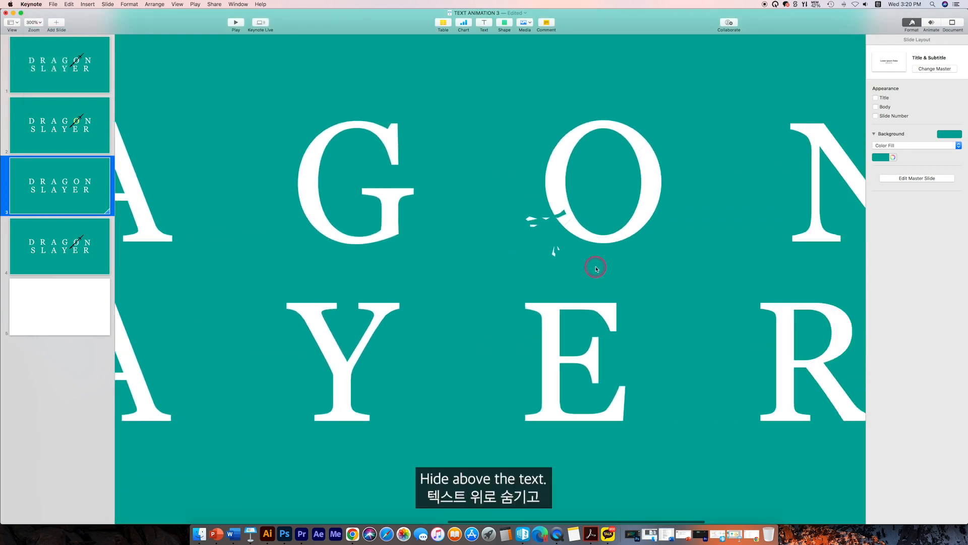
click(559, 214)
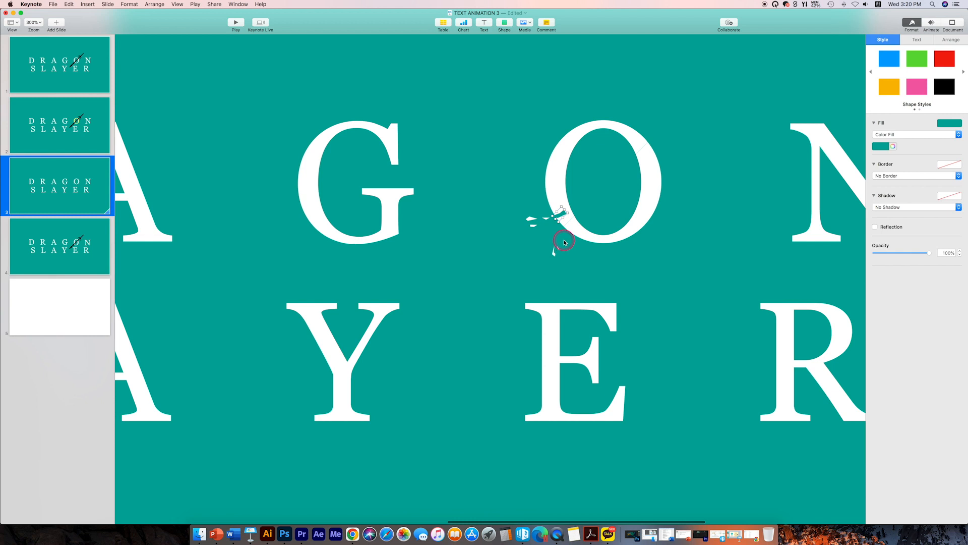
click(565, 242)
mouse_move(559, 250)
mouse_down()
mouse_move(574, 227)
mouse_move(553, 210)
mouse_move(544, 223)
mouse_move(565, 216)
mouse_up()
click(586, 239)
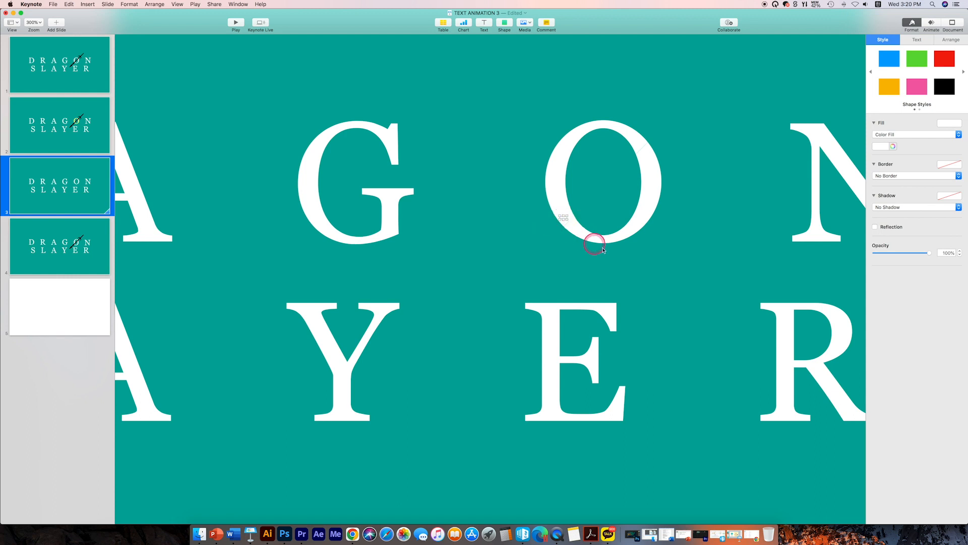
Lower the opacity of both halves of the O on slide 3 so the hidden shards can be seen
click(558, 198)
drag(559, 198, 671, 235)
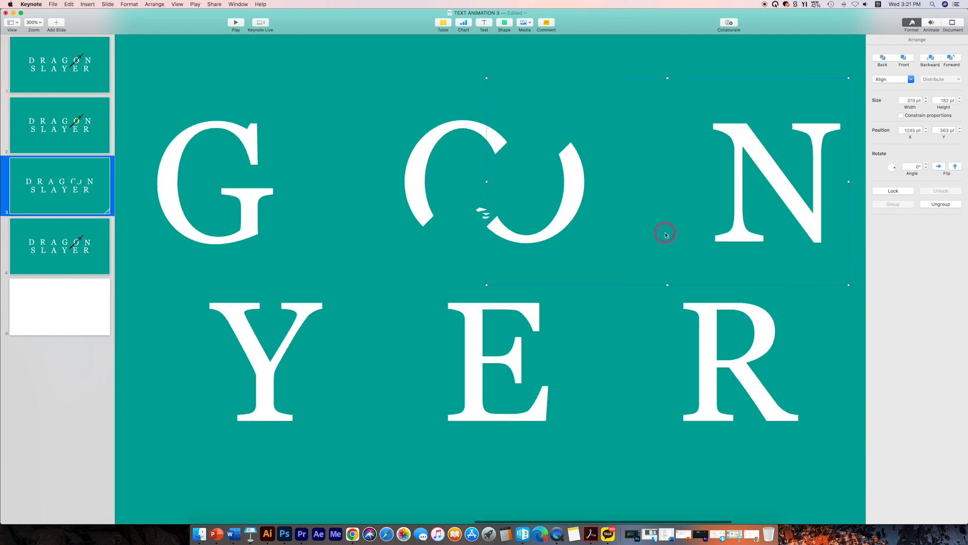
scroll(642, 250, left, 5)
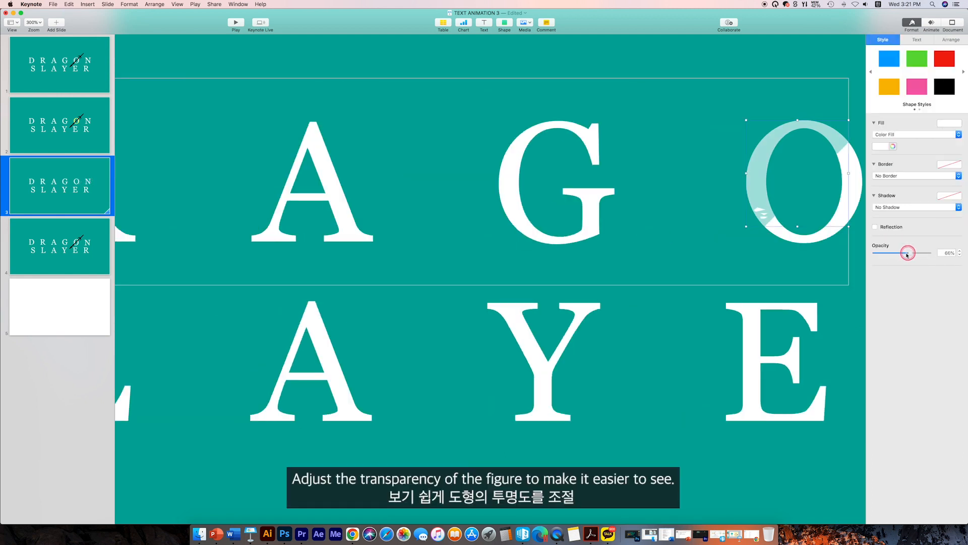
scroll(750, 285, right, 2)
click(702, 227)
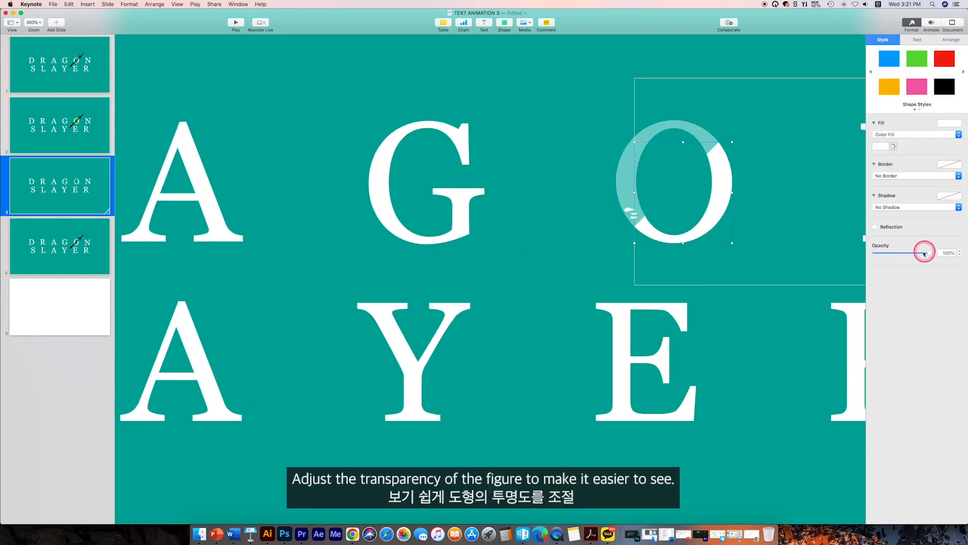
drag(929, 252, 891, 252)
click(806, 295)
Reposition the individual shards within the lower part of the semi-transparent O's stroke
drag(642, 228, 645, 232)
click(630, 218)
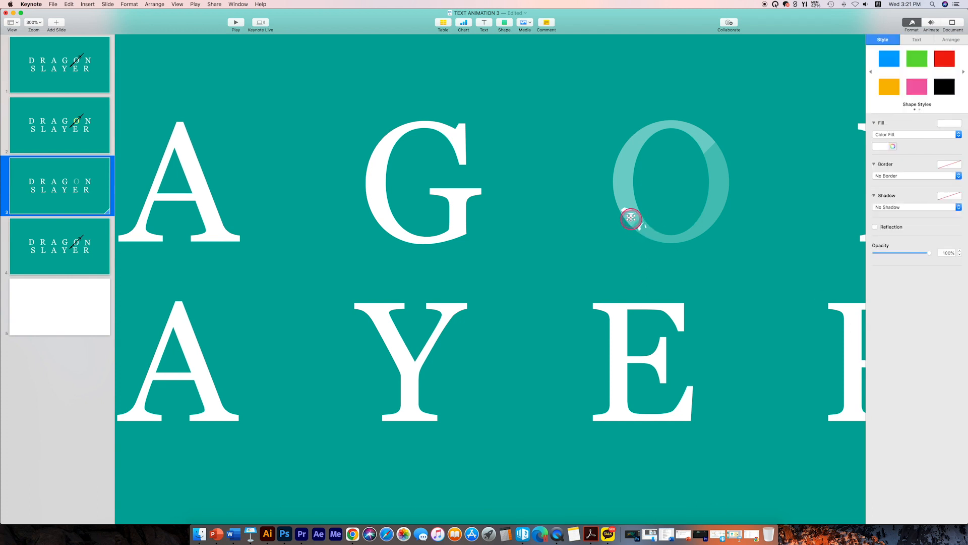
drag(630, 219, 634, 214)
click(630, 211)
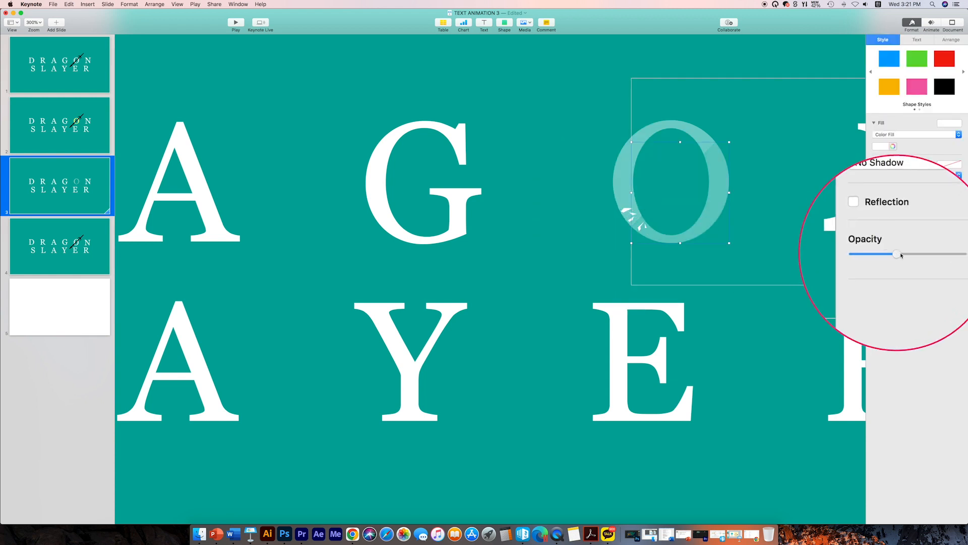
Restore both halves of the O on slide 3 to full opacity
click(614, 180)
click(614, 180)
drag(892, 252, 944, 252)
click(578, 123)
Preview slide 3's Magic Move transition at 100% zoom and play it as a slideshow
click(34, 24)
click(38, 53)
click(931, 24)
click(944, 67)
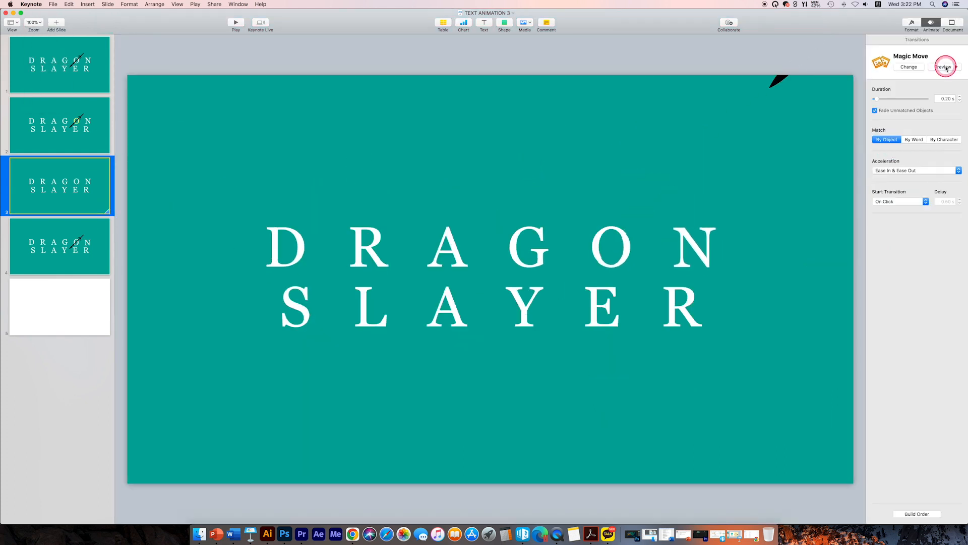
click(241, 22)
click(241, 22)
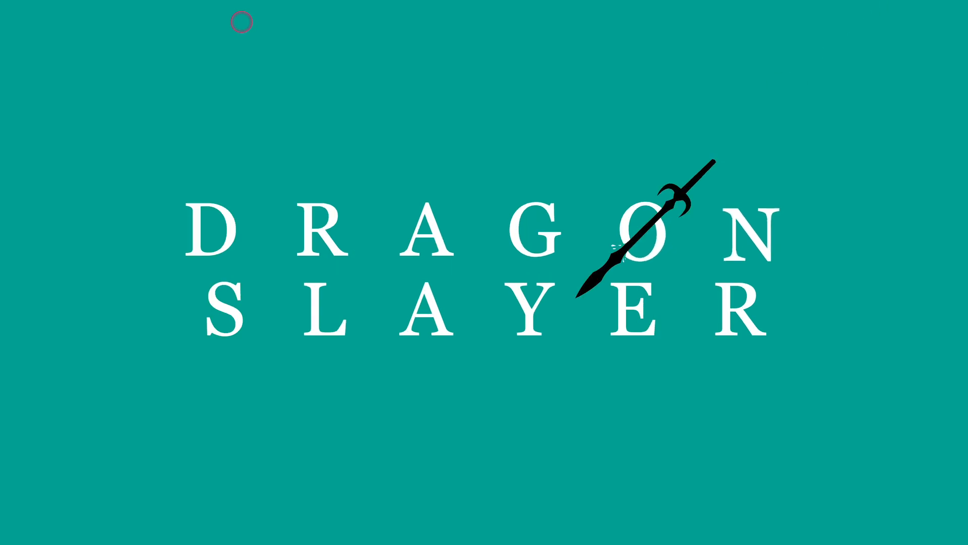
key(Escape)
click(872, 133)
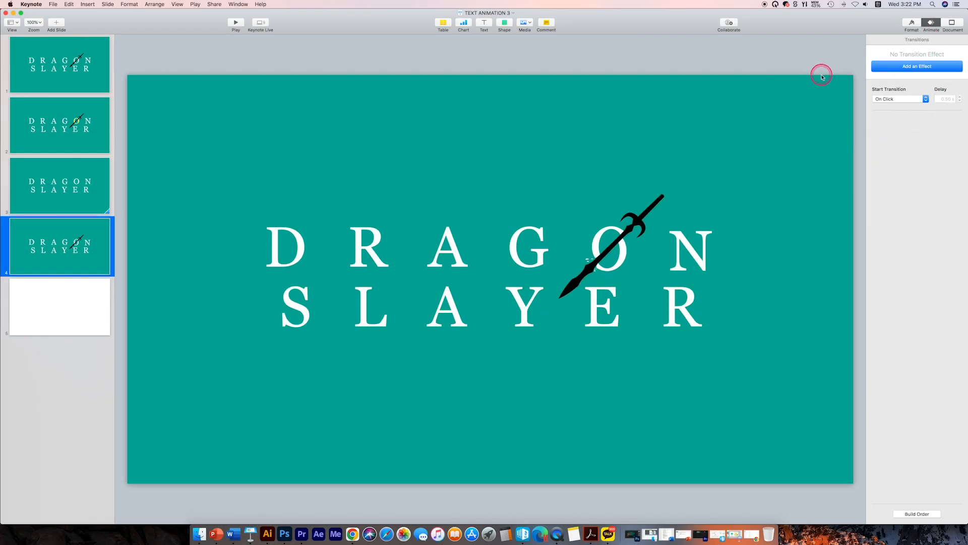
Try a 5-second Magic Move duration on slide 3 by playing it in the slideshow, and undo the duration change
click(81, 190)
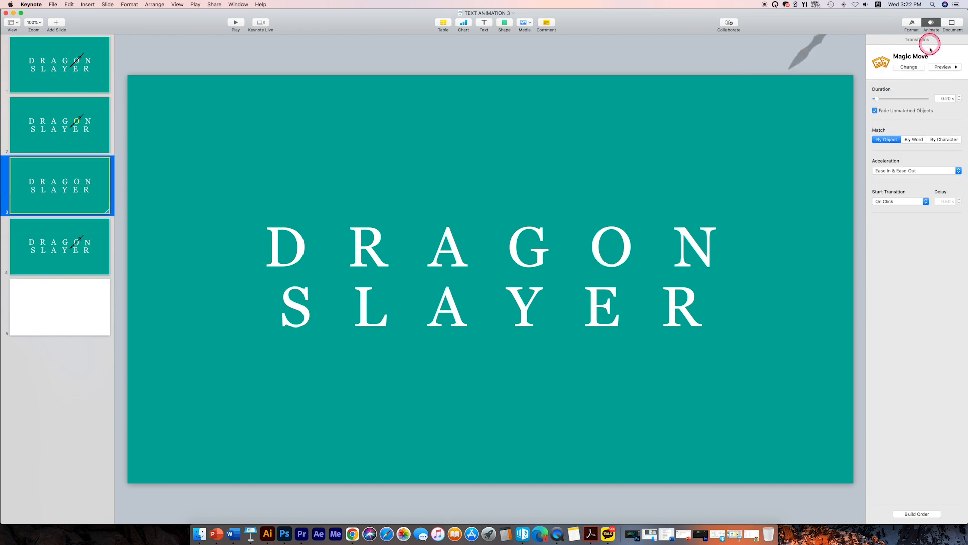
double_click(948, 99)
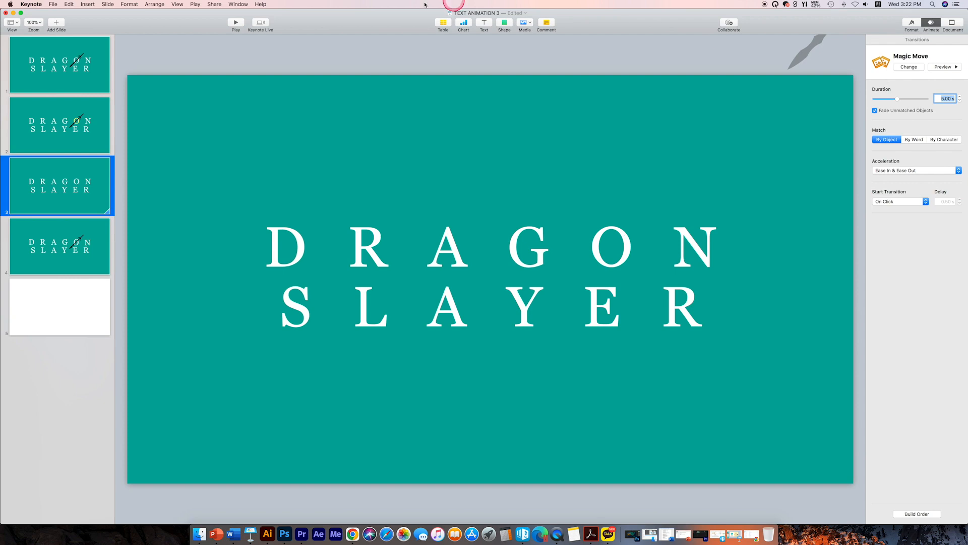
click(237, 23)
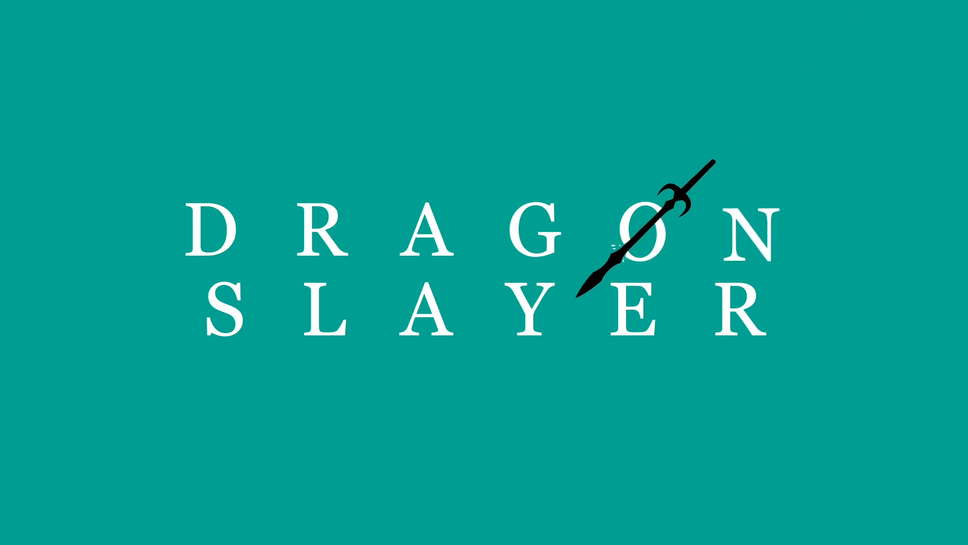
key(Escape)
click(86, 212)
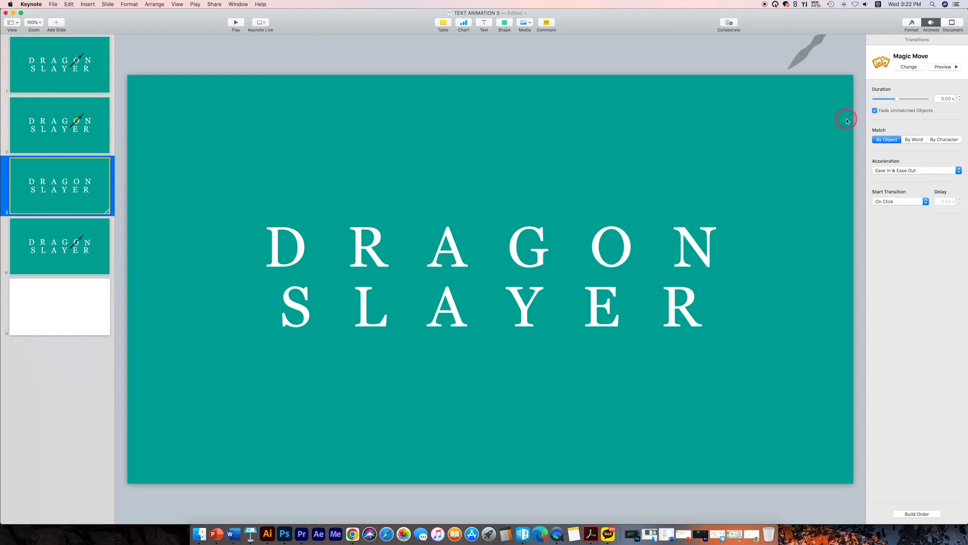
key(super+z)
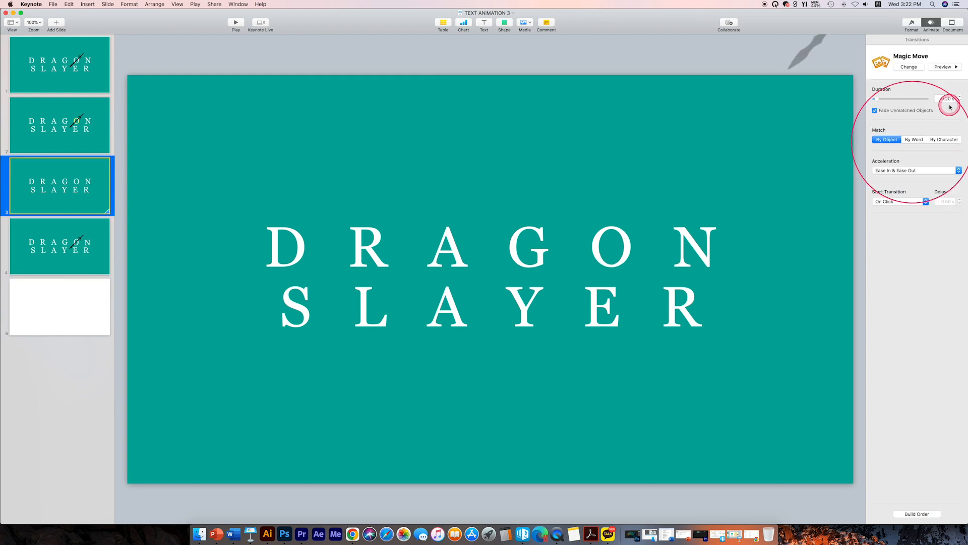
Play slide 3 at its original transition speed to check the sword slash, and return to editing
click(235, 21)
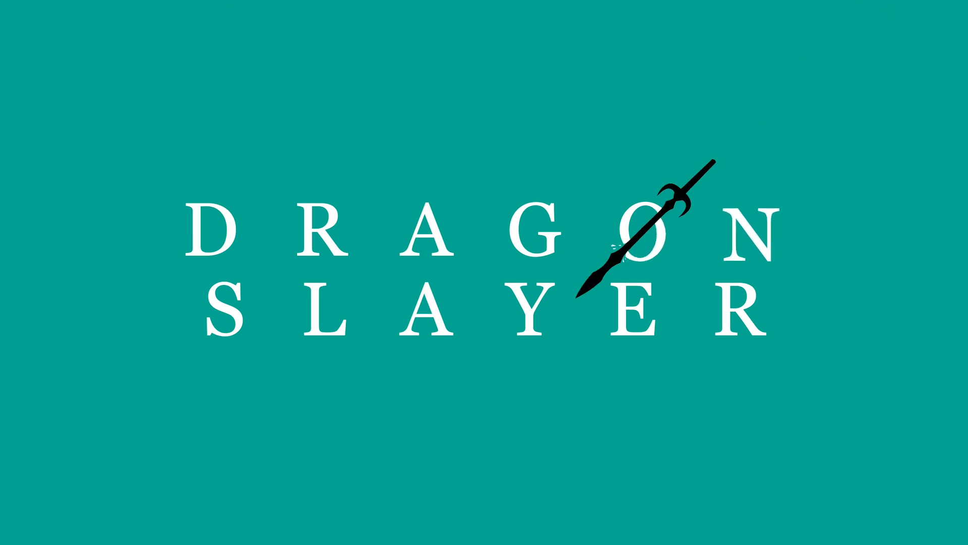
key(Escape)
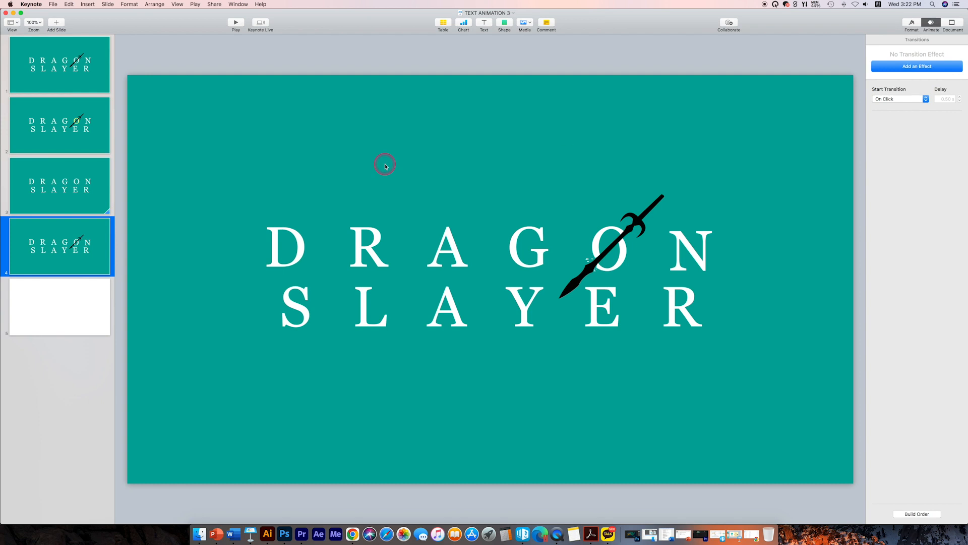
On slide 3, place a circle over the O in DRAGON at the letter's size and fill it white
key(Up)
click(506, 23)
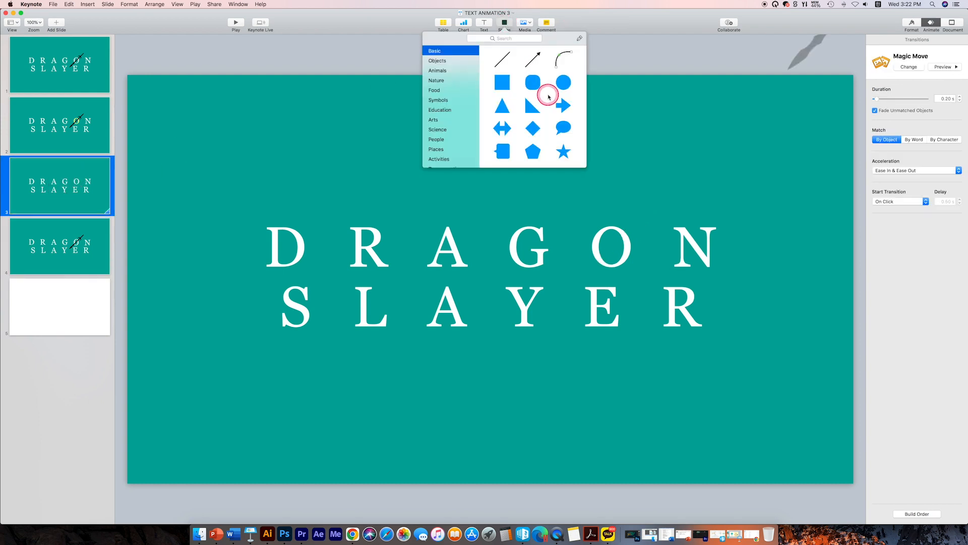
click(551, 91)
drag(502, 275, 616, 246)
click(912, 22)
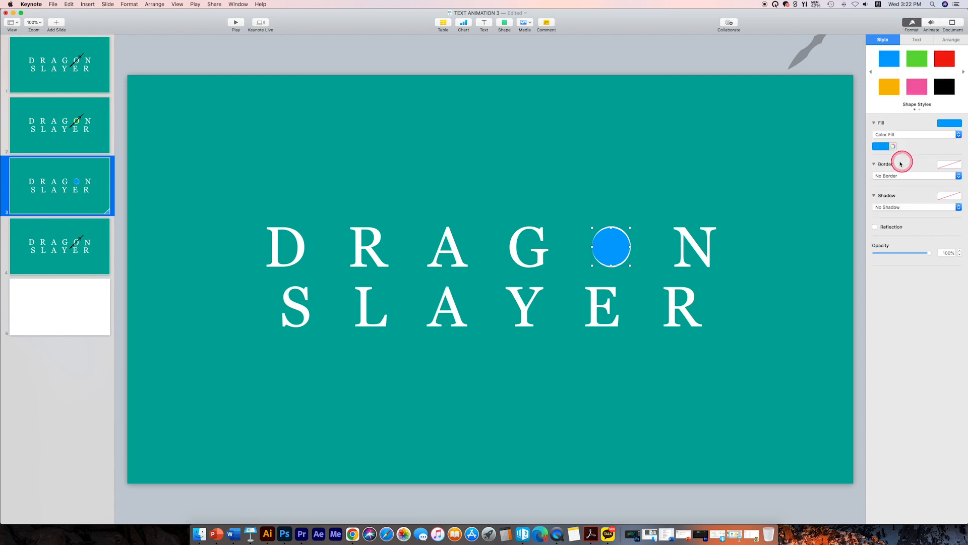
click(882, 147)
click(850, 192)
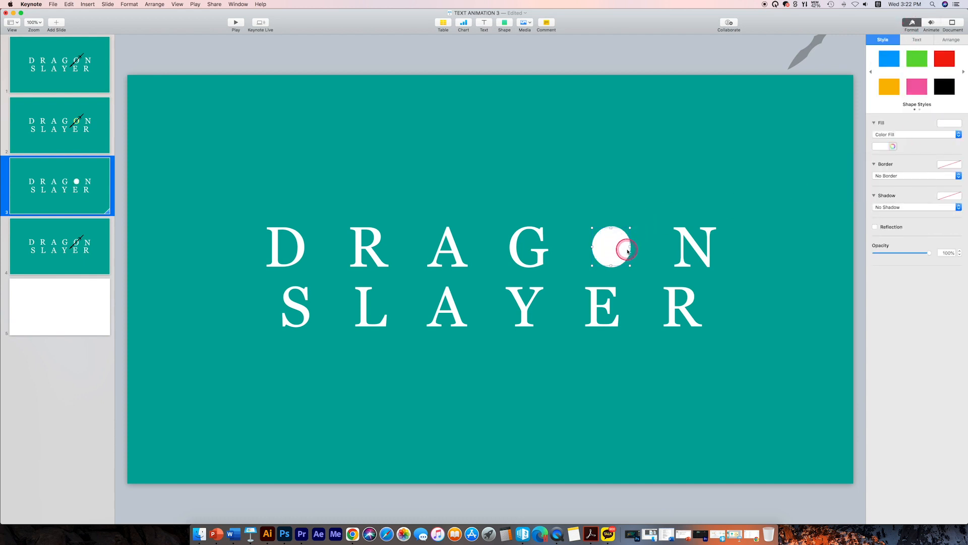
Narrow the white circle into a thin vertical slit, slightly shorter than the O, like a dragon's pupil
drag(629, 246, 612, 245)
drag(612, 228, 612, 233)
click(682, 166)
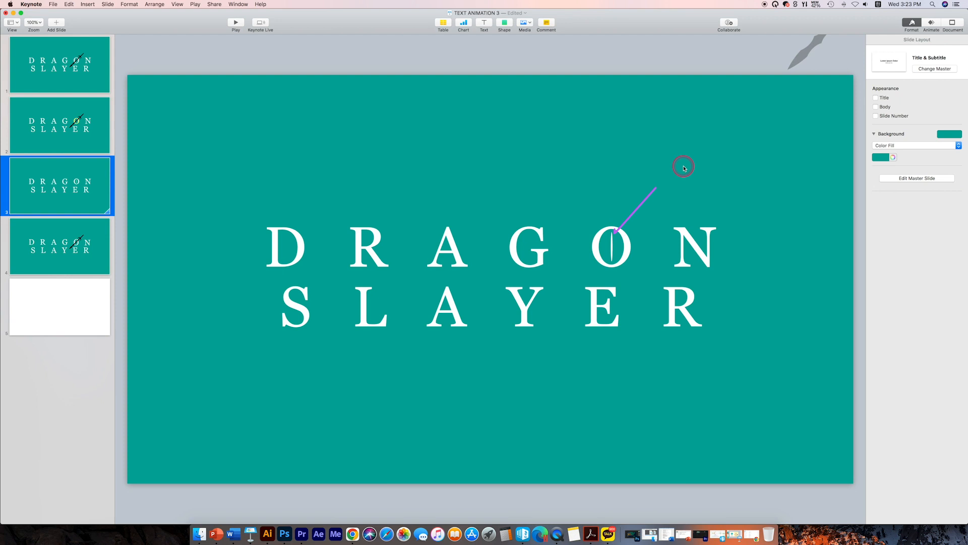
Move the slit above the O and draw a triangle with the Pen tool, its diagonal edge crossing the slit
drag(612, 246, 612, 198)
click(626, 195)
click(504, 22)
click(621, 191)
click(594, 220)
click(628, 220)
click(622, 191)
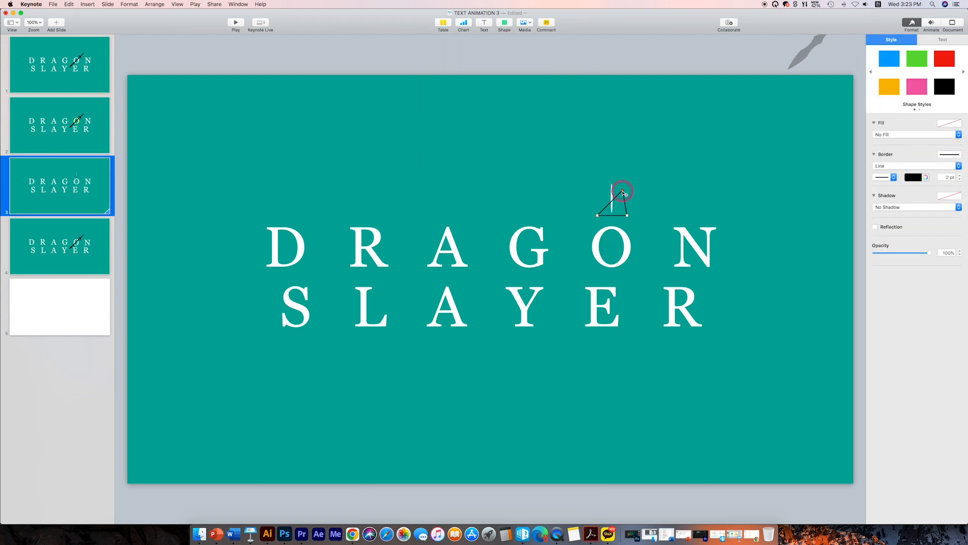
drag(629, 216, 633, 211)
Remove the triangle's border and fill it white
click(949, 155)
click(928, 220)
click(949, 123)
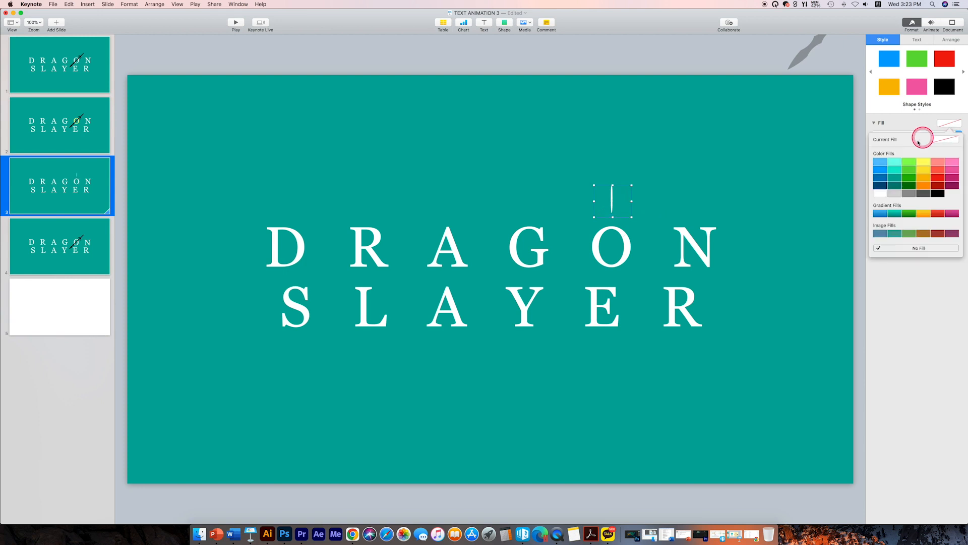
click(877, 194)
Duplicate the slit with its triangle above the originals, then intersect the copied pair and subtract the triangle from the original slit
click(641, 185)
click(626, 202)
click(612, 186)
shift+click(623, 196)
drag(623, 197, 623, 145)
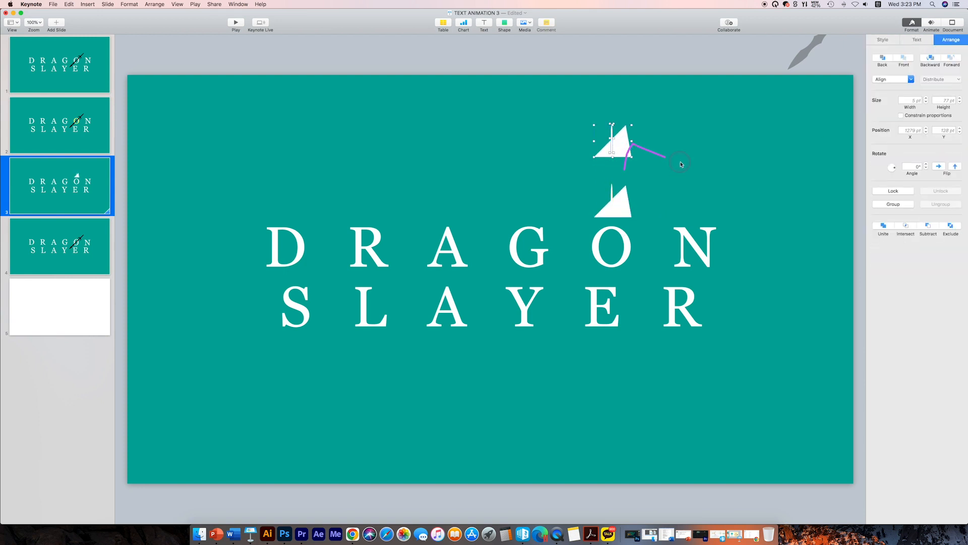
click(907, 226)
drag(601, 170, 622, 200)
click(928, 226)
Fit the two cut slit halves back together and place them in the centre of the O on slide 3
click(615, 118)
drag(611, 148, 612, 180)
drag(599, 182, 611, 254)
Copy the two slit halves onto slide 4 and, at 300% zoom, offset one half slightly along the cut
key(super+c)
click(75, 244)
key(super+v)
click(633, 175)
click(39, 81)
drag(687, 212, 685, 216)
Bring the sword on slide 4 in front of the slit halves and shards
click(708, 164)
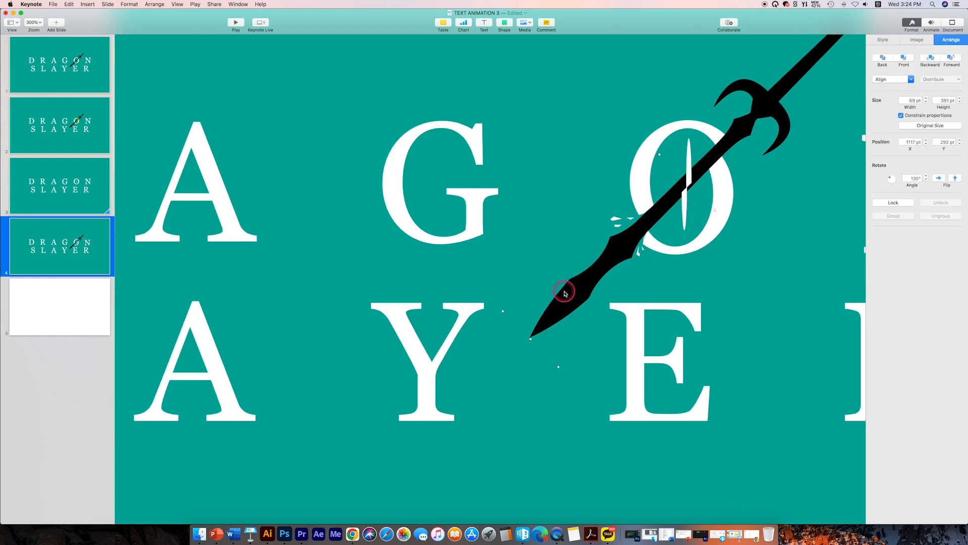
right_click(564, 292)
click(579, 297)
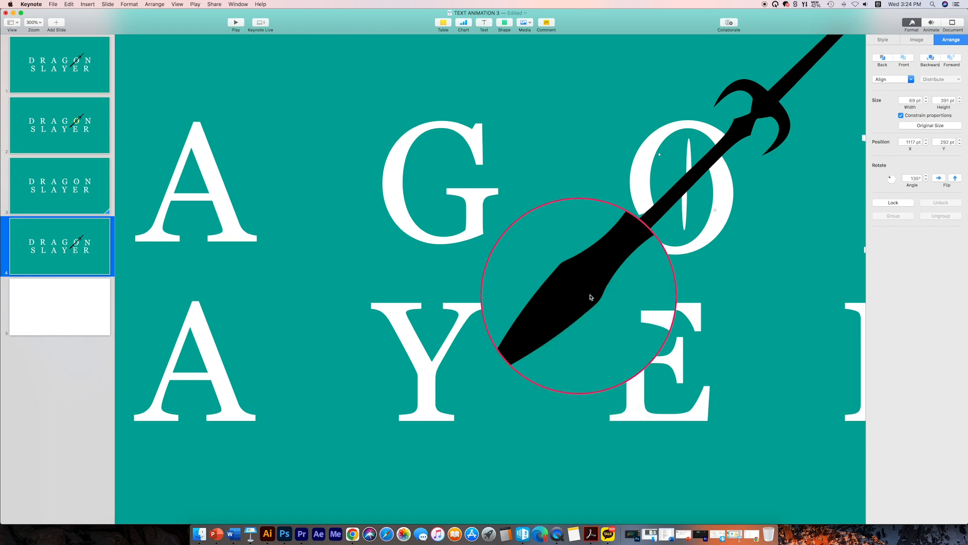
click(742, 280)
Return to 100% zoom and play the slideshow from slide 3 to check the split pupil, ending back in the editor
click(39, 31)
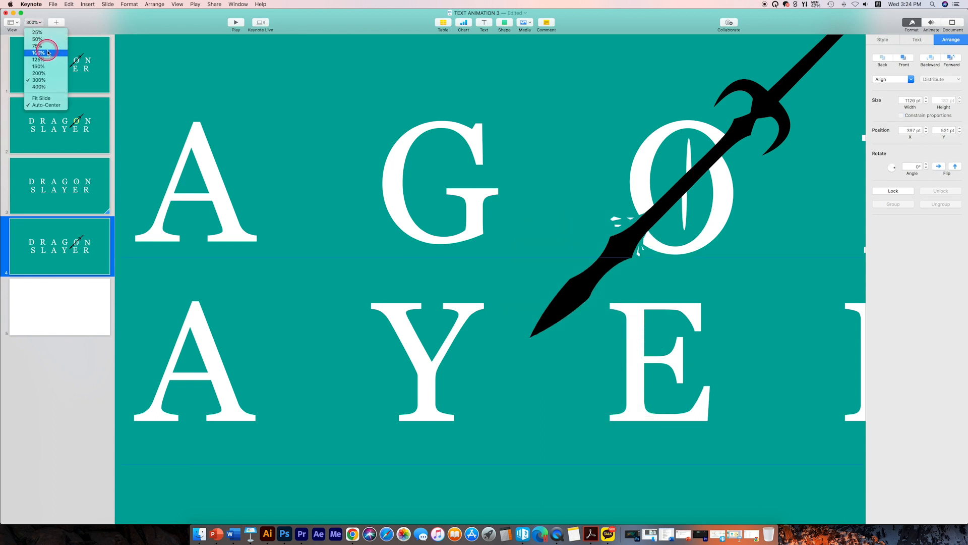
click(35, 80)
click(403, 124)
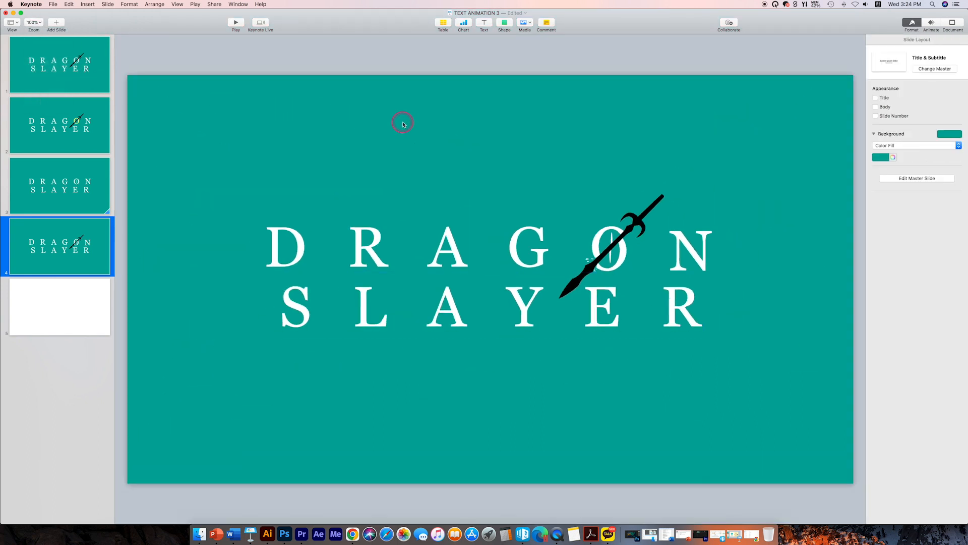
click(116, 195)
click(240, 22)
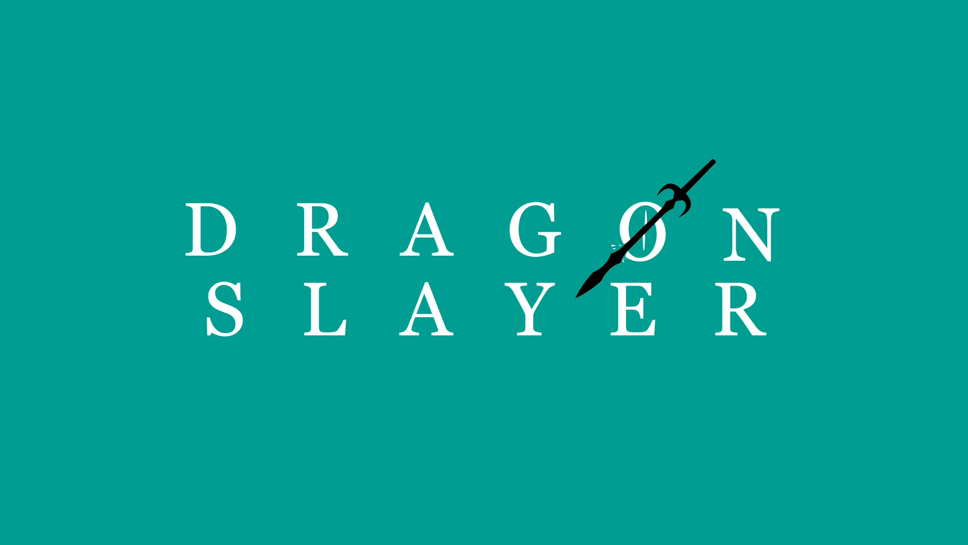
click(588, 45)
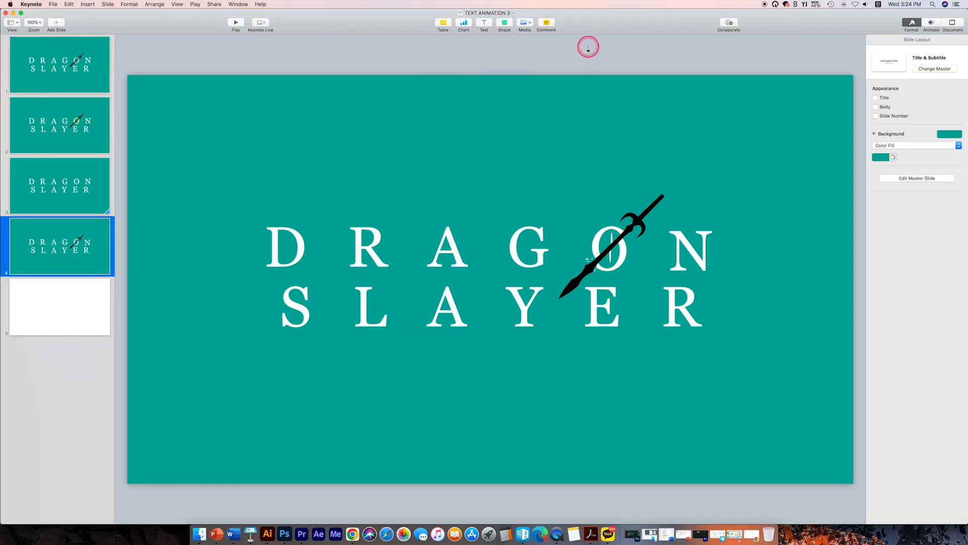
Draw a straight diagonal line on slide 4 along the sword's axis, running past the slide's upper and lower edges
click(782, 72)
double_click(366, 489)
drag(484, 371, 486, 371)
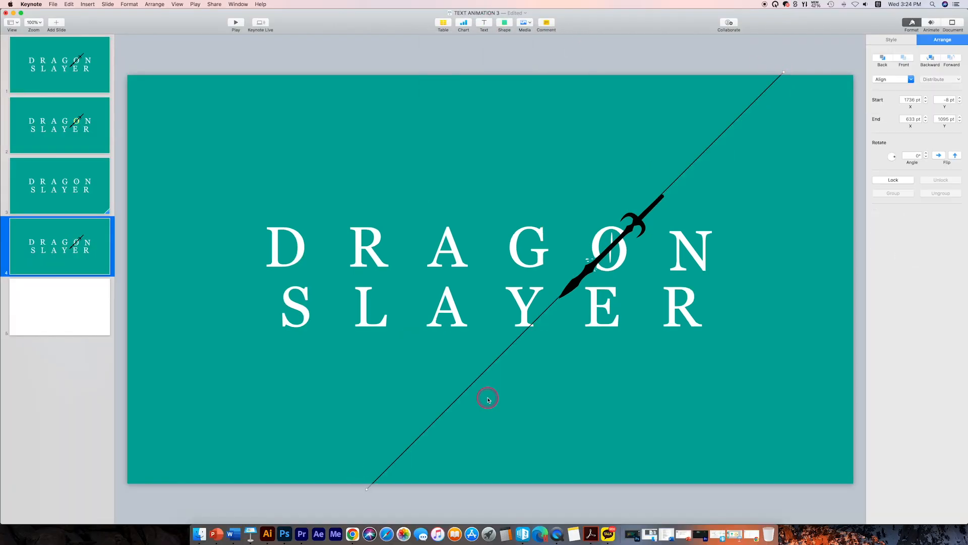
drag(783, 73, 790, 72)
Make the diagonal line white with a 0.75 pt stroke and send it to the back behind the sword
click(892, 40)
click(917, 147)
click(886, 192)
click(960, 148)
right_click(735, 129)
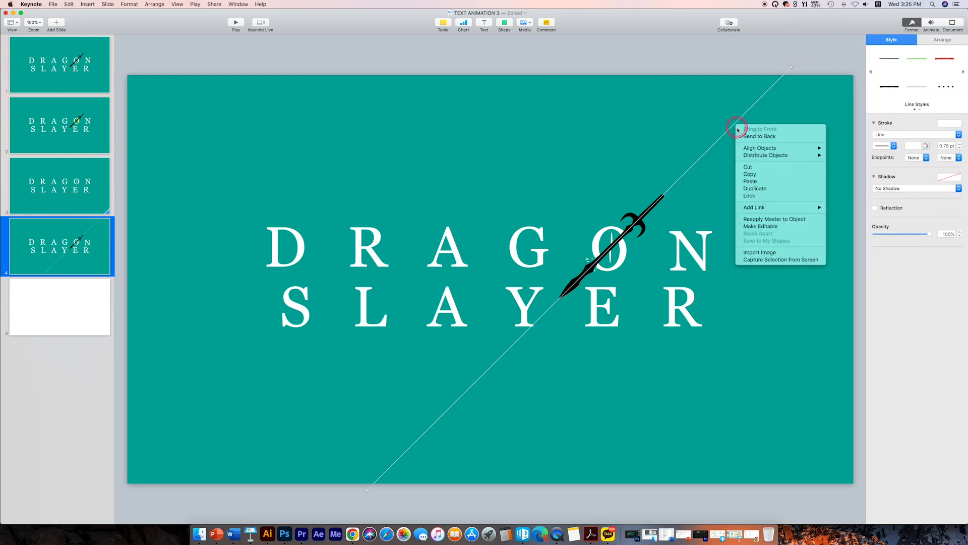
click(709, 368)
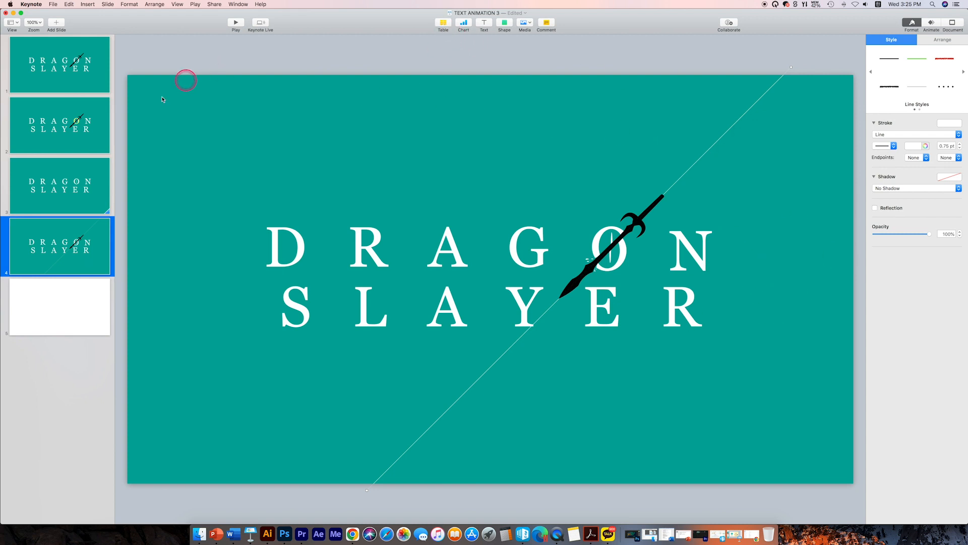
Play slide 3's transition to check the slash line, and move SLAYER on slide 4 to x 387 pt, y 521 pt
click(76, 193)
click(233, 21)
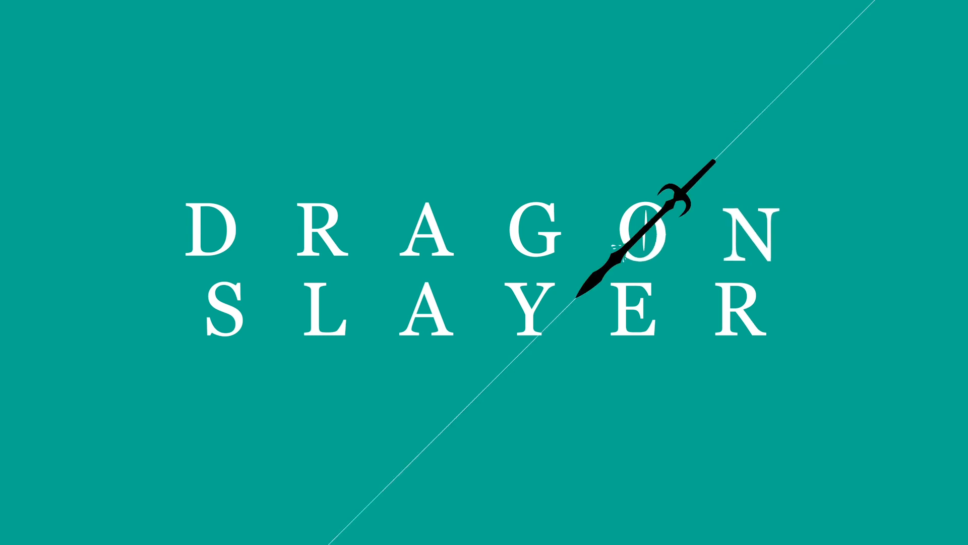
key(Escape)
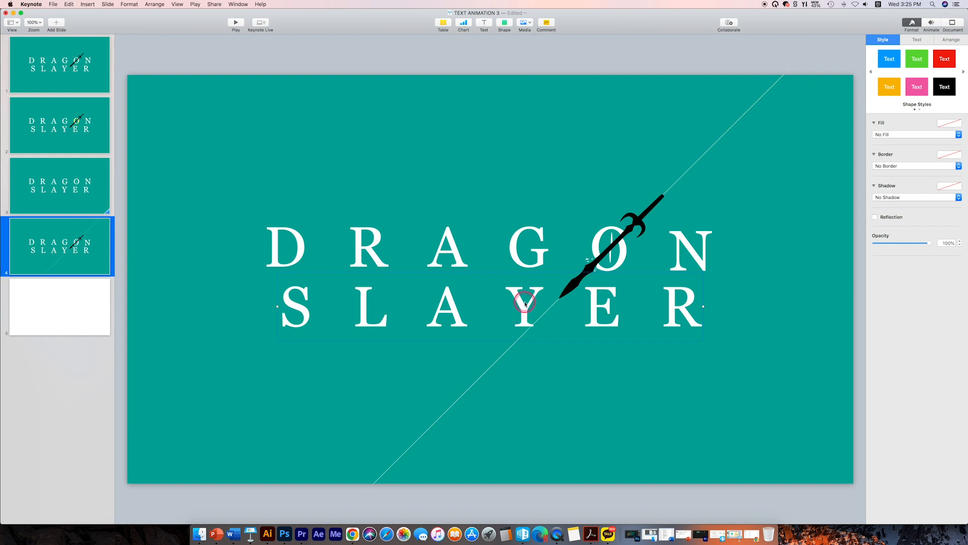
drag(525, 303, 516, 310)
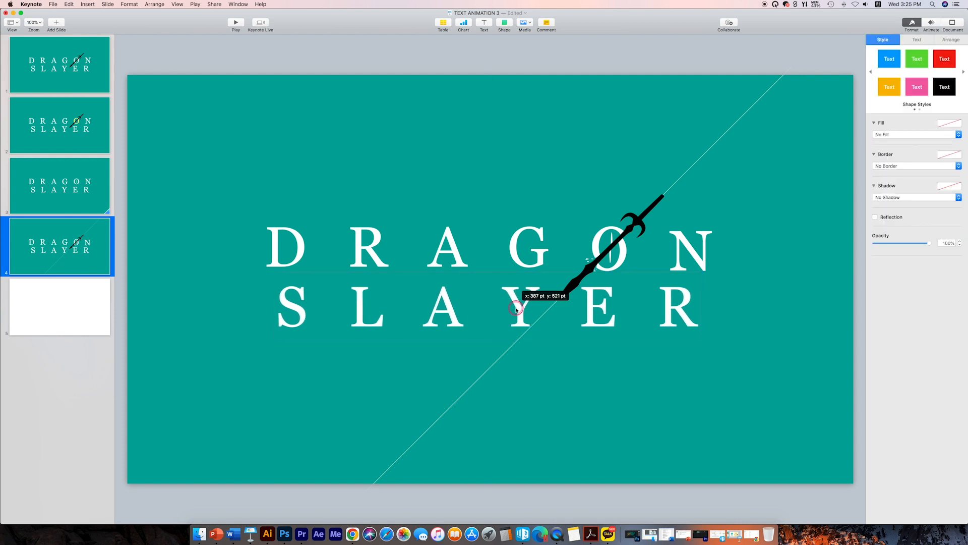
Place a copy of the diagonal line on slide 3, shifted off beyond its upper-right corner, and play the transition
click(531, 326)
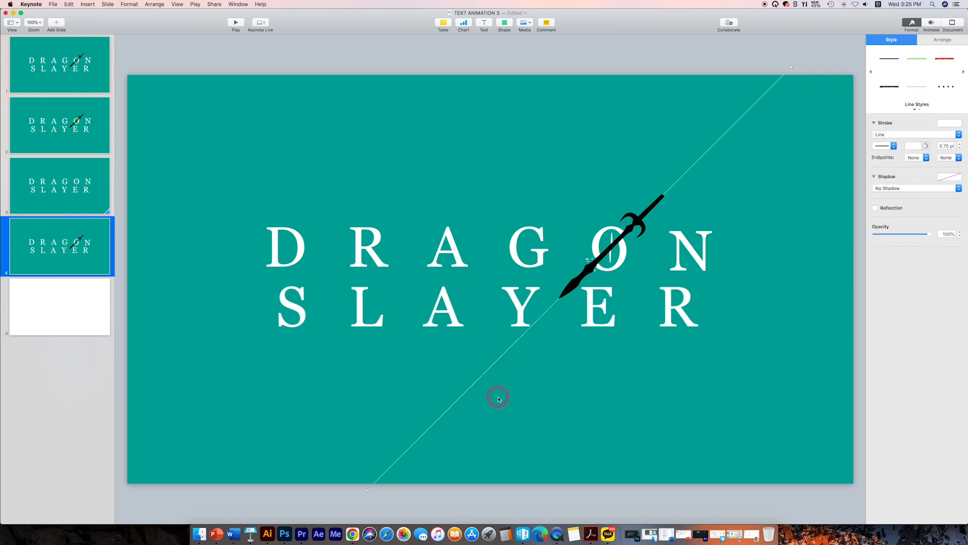
click(90, 185)
drag(416, 414, 842, 91)
click(235, 23)
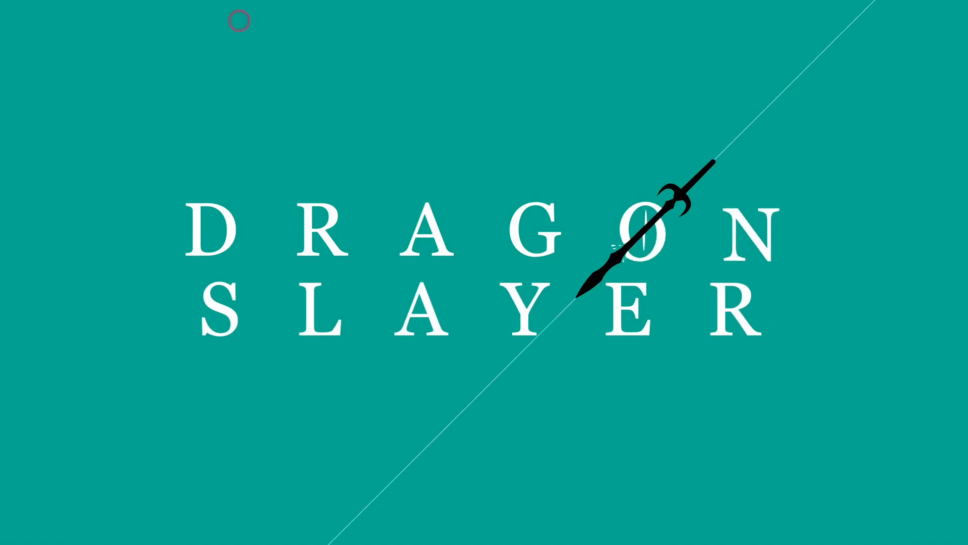